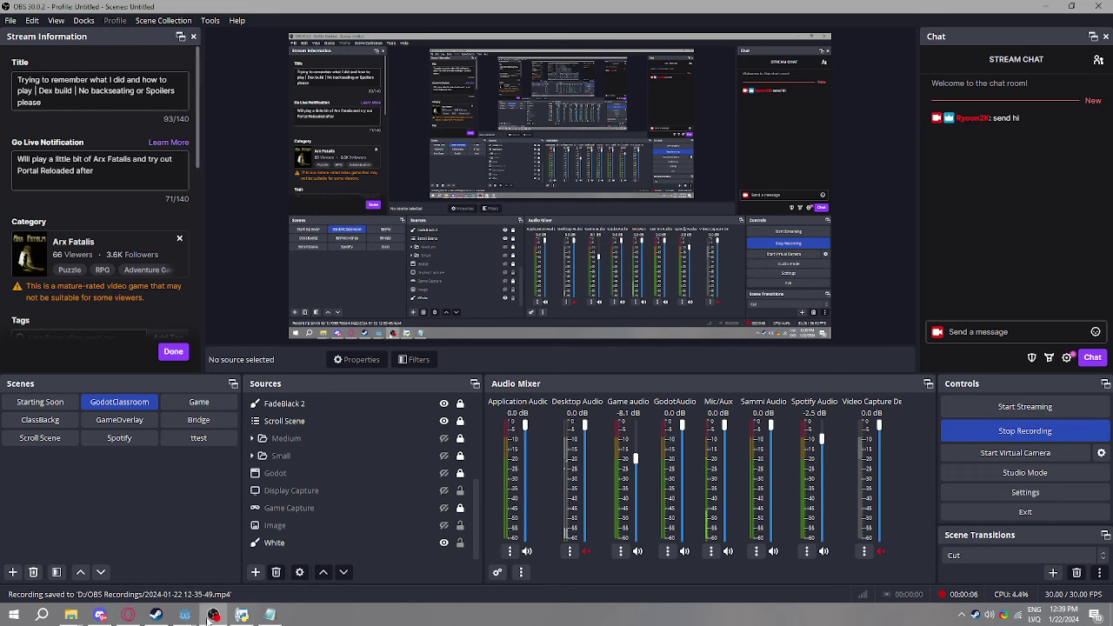
Switch from the running game to the Godot editor's 3D view and zoom around the classroom scene
mouse_move(186, 615)
left_click(247, 565)
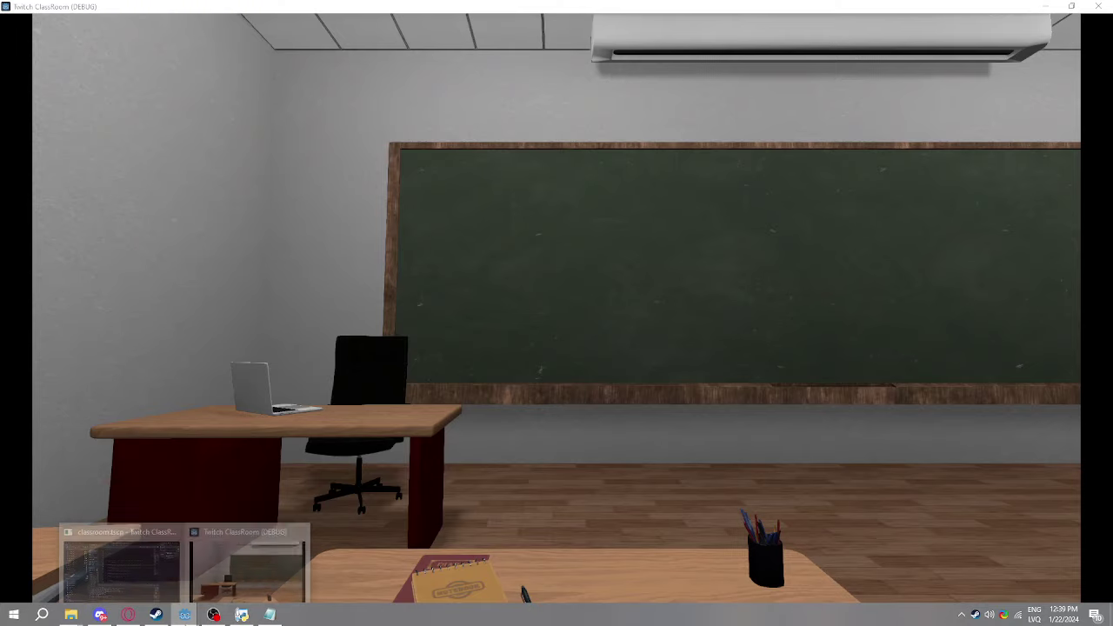
left_click(121, 565)
left_click(507, 27)
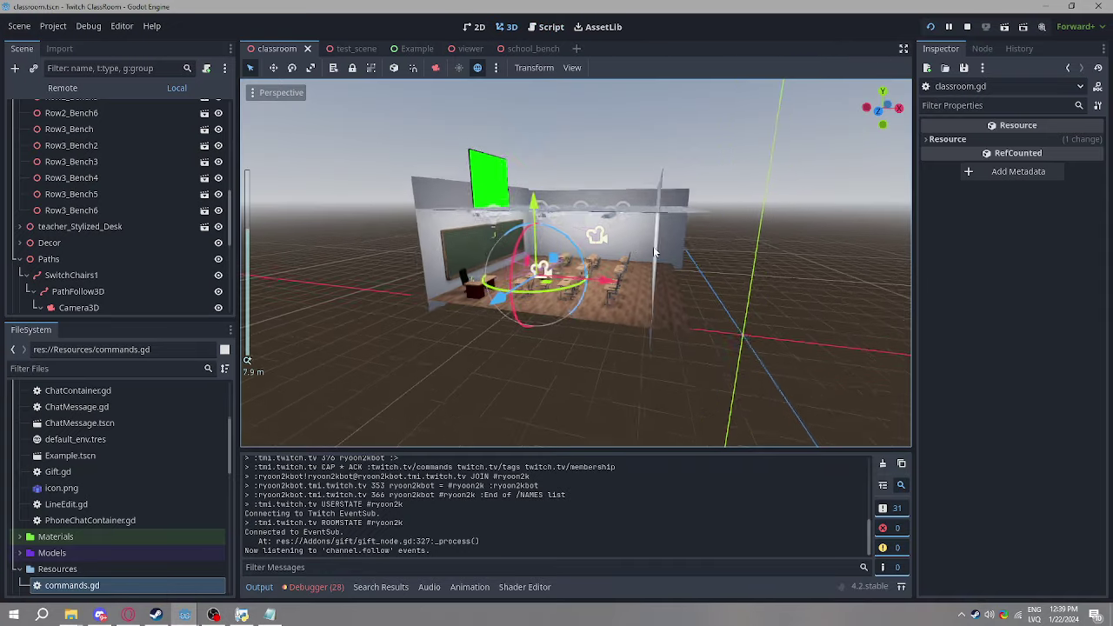
scroll(654, 246, "up", 5)
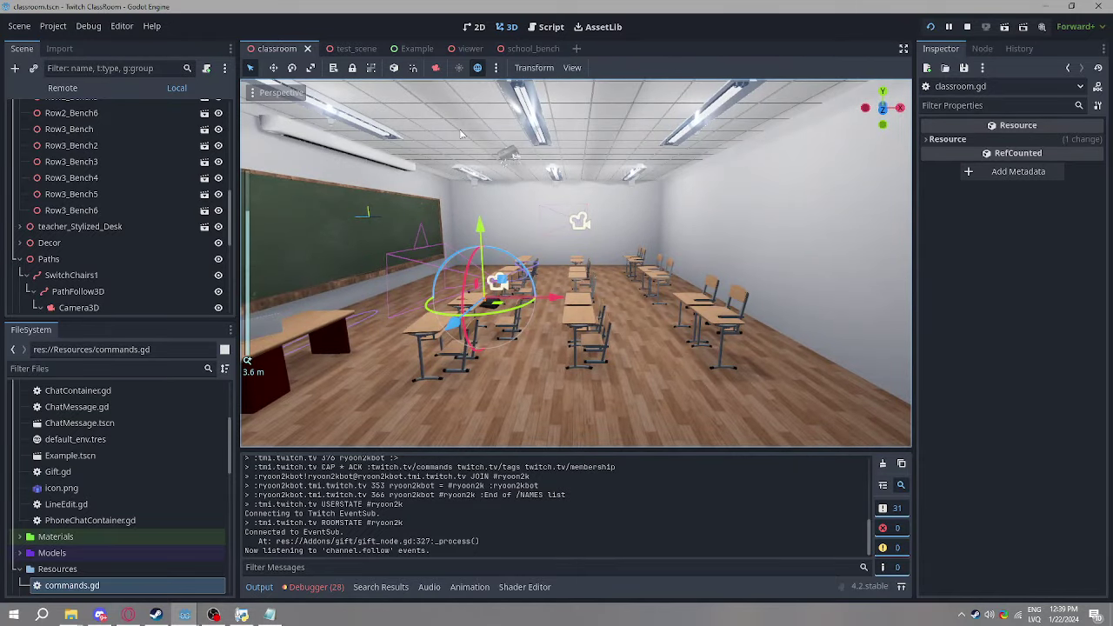
scroll(430, 130, "down", 2)
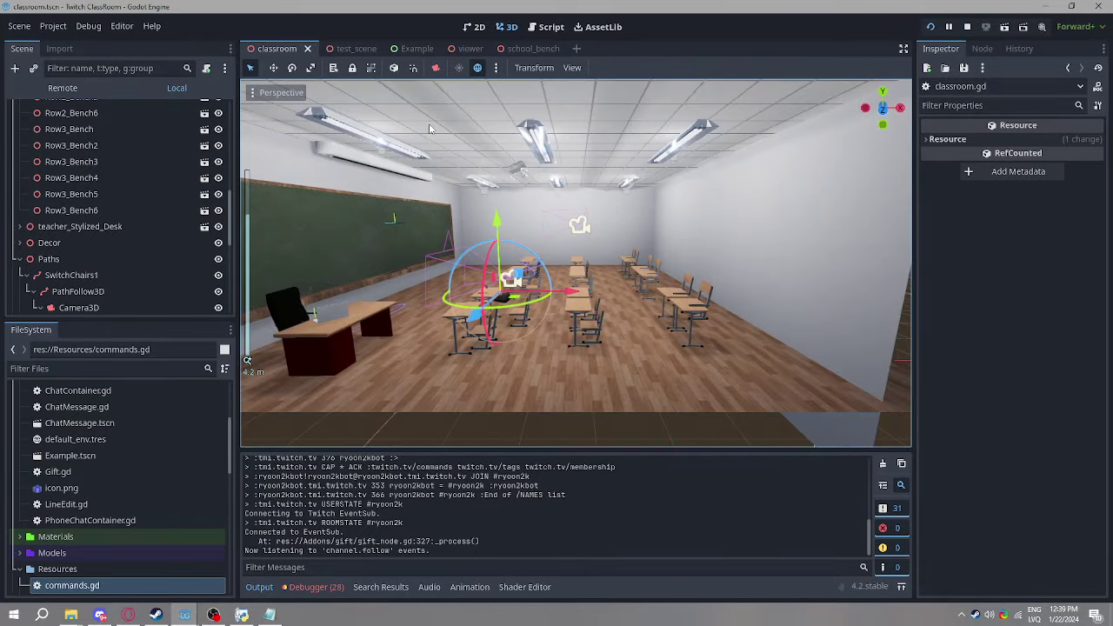
scroll(408, 206, "down", 4)
scroll(611, 140, "up", 5)
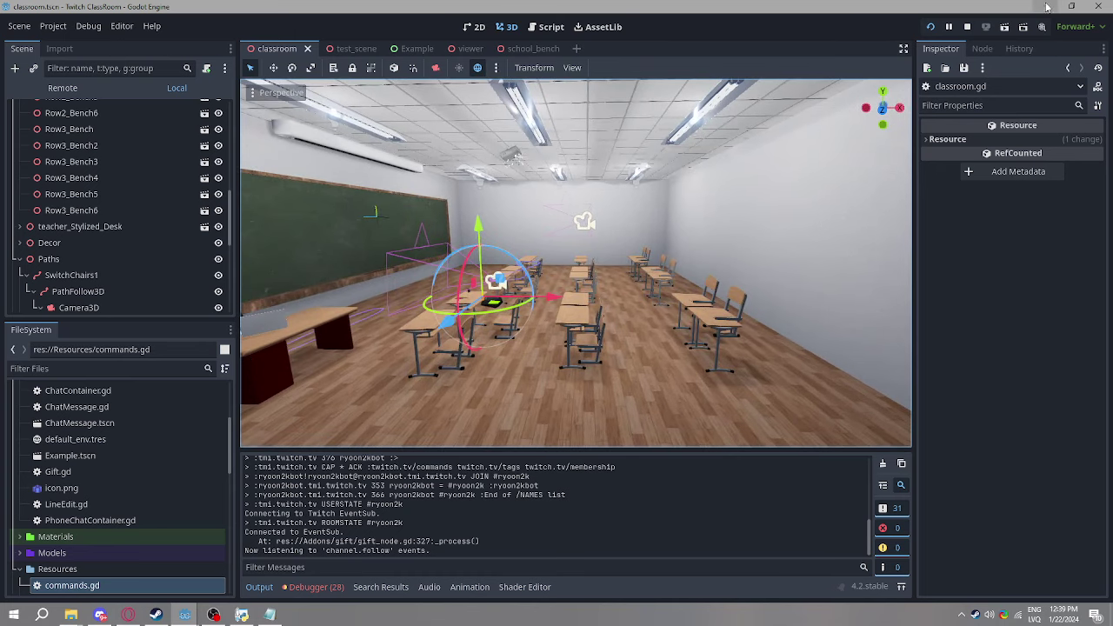
Bring up commands.tres in Notepad, shrink its window narrower and shorter, and place it over the chalkboard
mouse_move(185, 615)
left_click(249, 561)
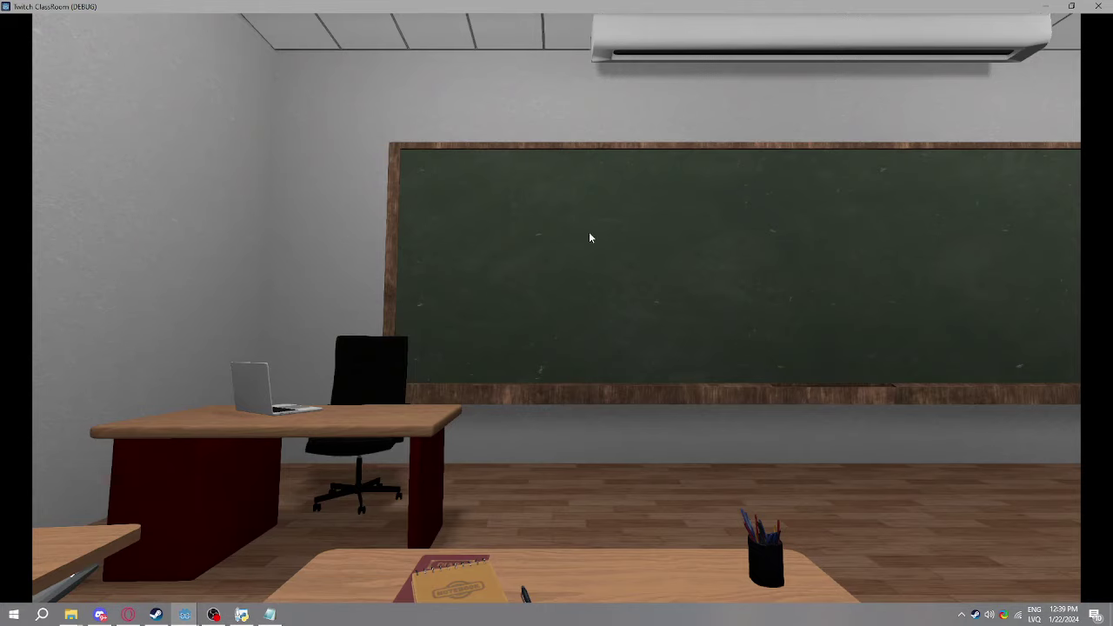
left_click(270, 615)
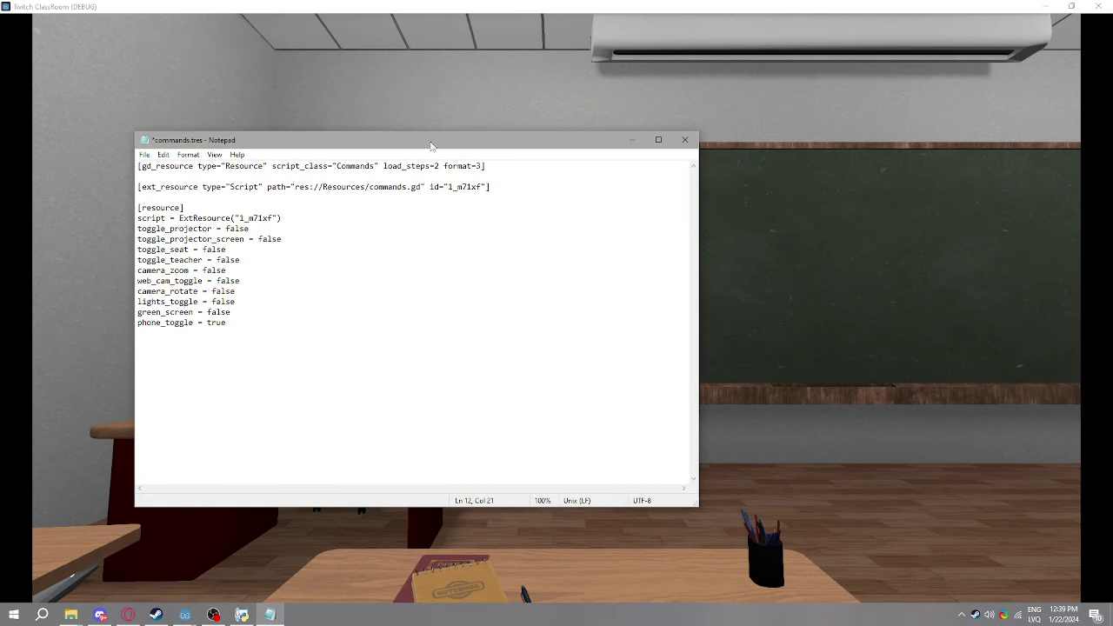
left_click_drag(698, 226, 385, 226)
left_click_drag(327, 509, 327, 374)
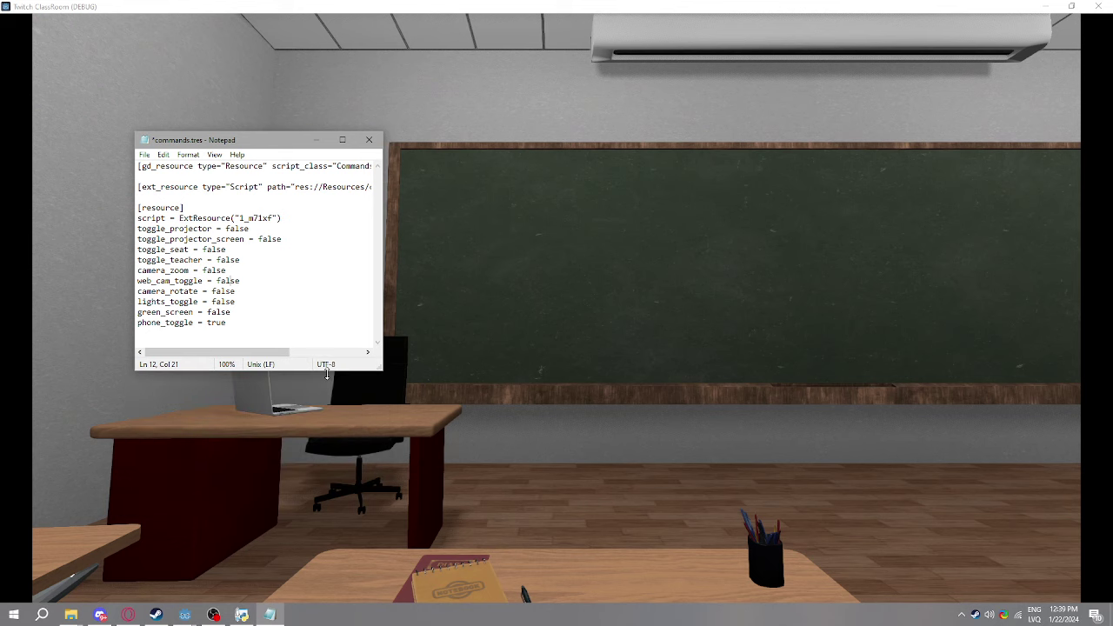
left_click_drag(240, 146, 876, 189)
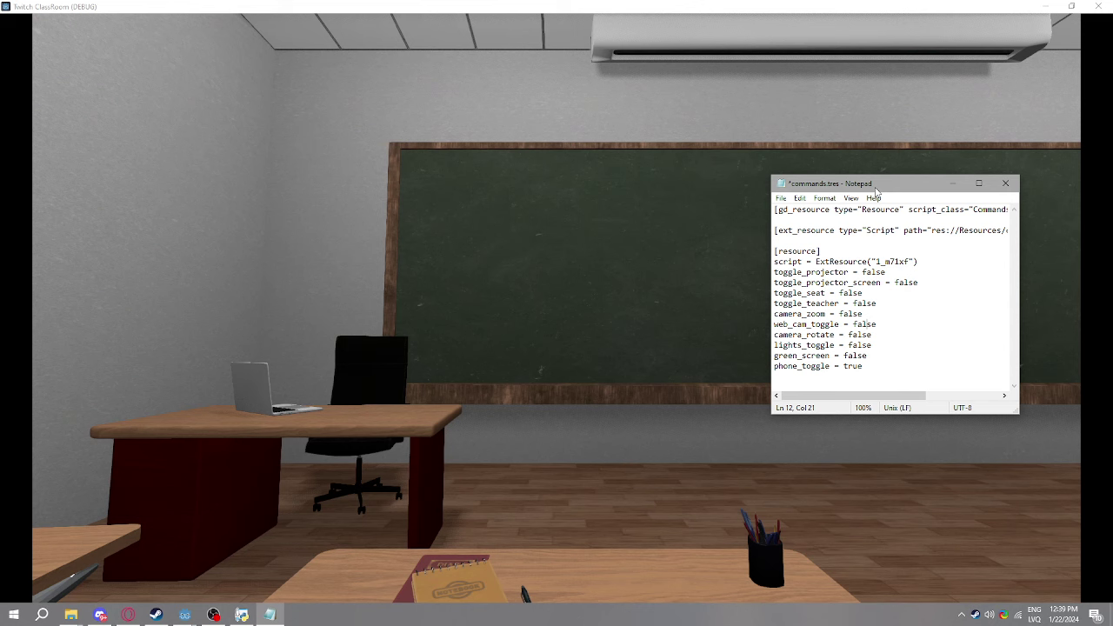
Change phone_toggle's value from true to false
left_click(865, 366)
left_click_drag(865, 366, 844, 366)
key("ctrl+s")
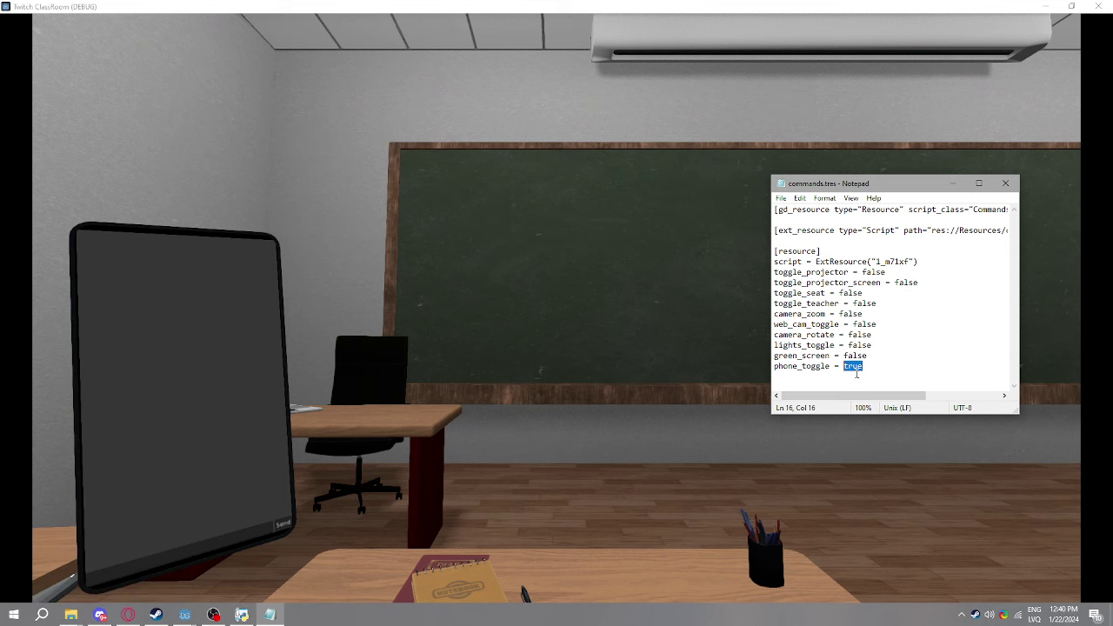
type("false")
Set web_cam_toggle to true and save commands.tres
left_click_drag(876, 325, 843, 325)
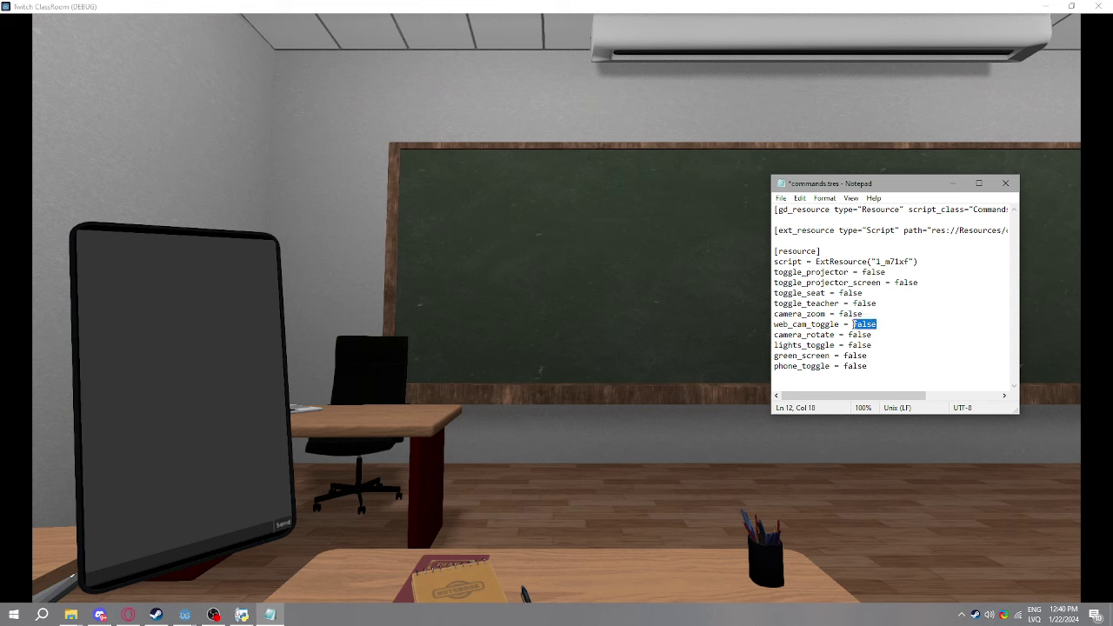
type("true")
key("Return")
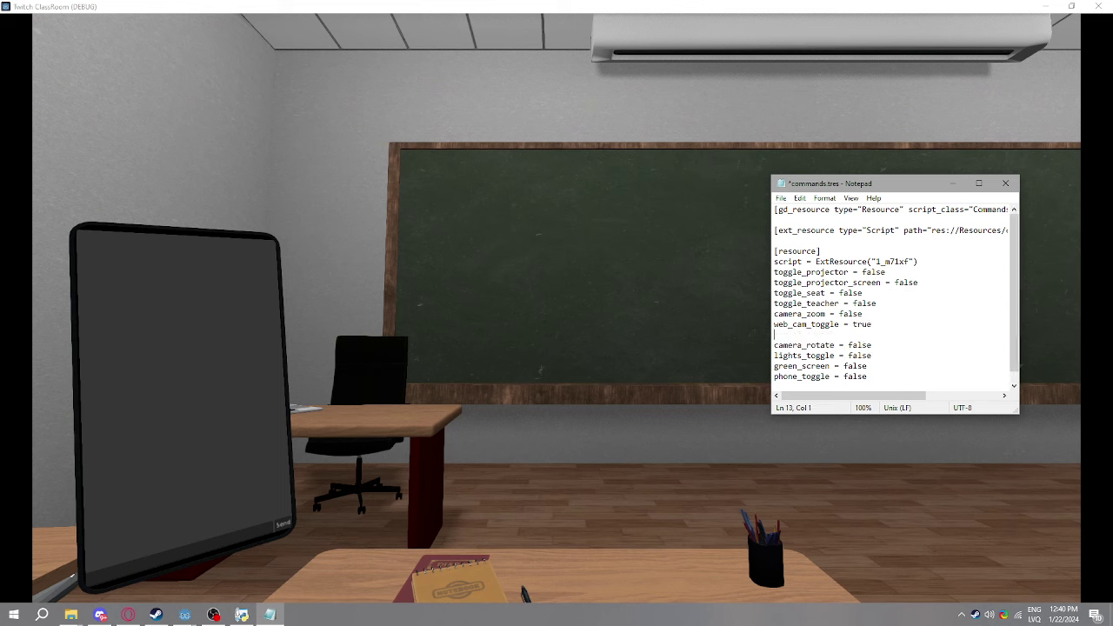
key("BackSpace")
key("ctrl+s")
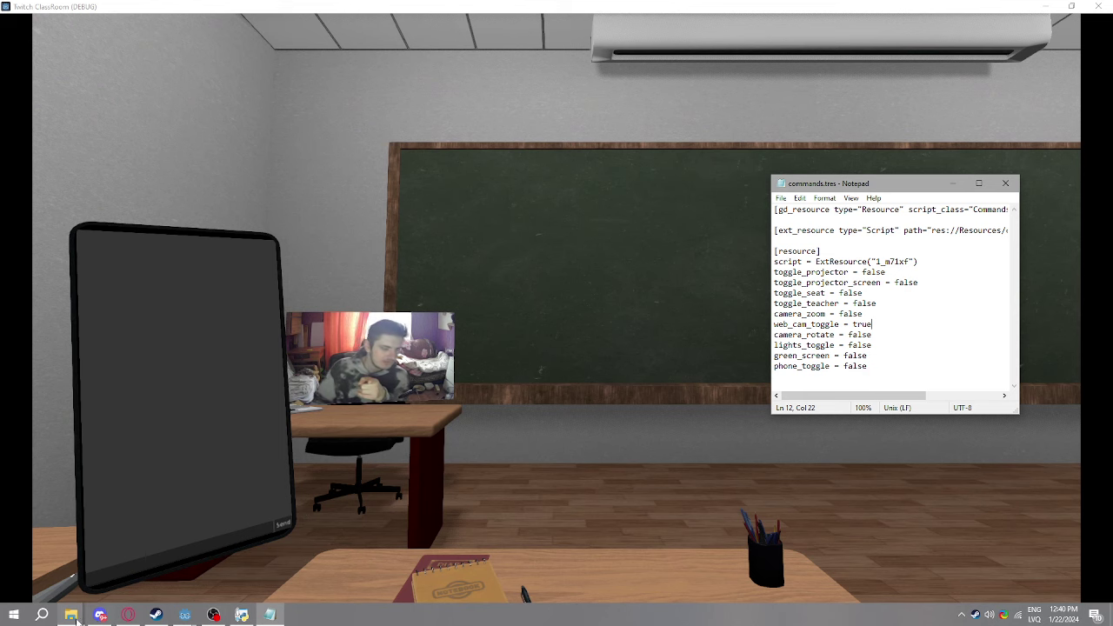
Bring the Twitch ClassRoom saves folder window forward and move it toward the lower left
mouse_move(83, 620)
left_click(129, 567)
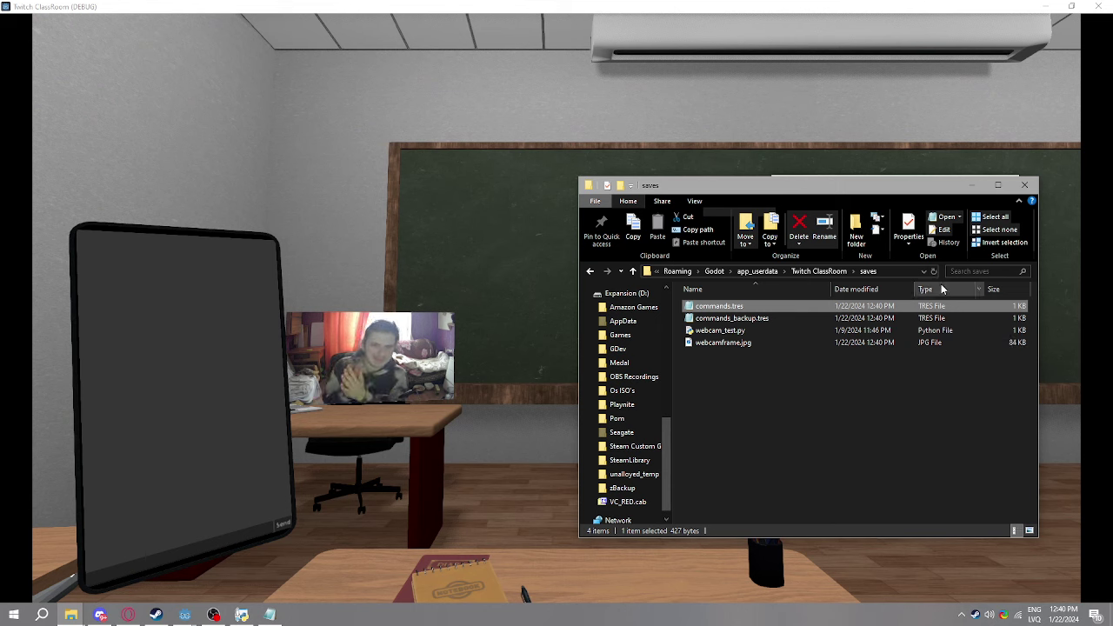
left_click_drag(916, 184, 863, 201)
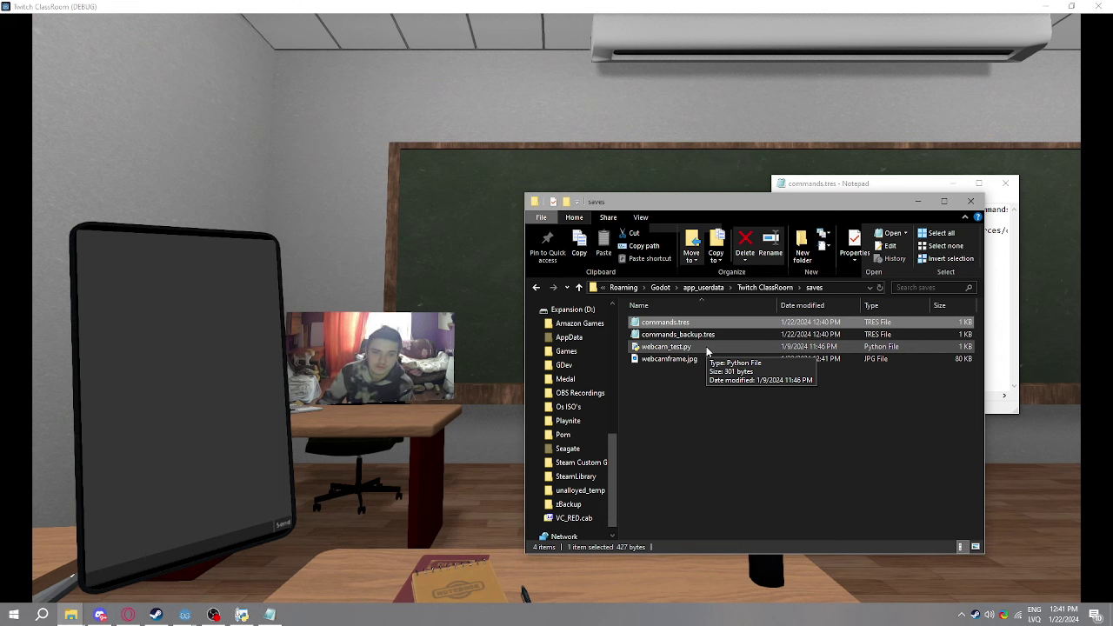
Move the saves folder window down and change web_cam_toggle back to false
left_click_drag(878, 201, 872, 460)
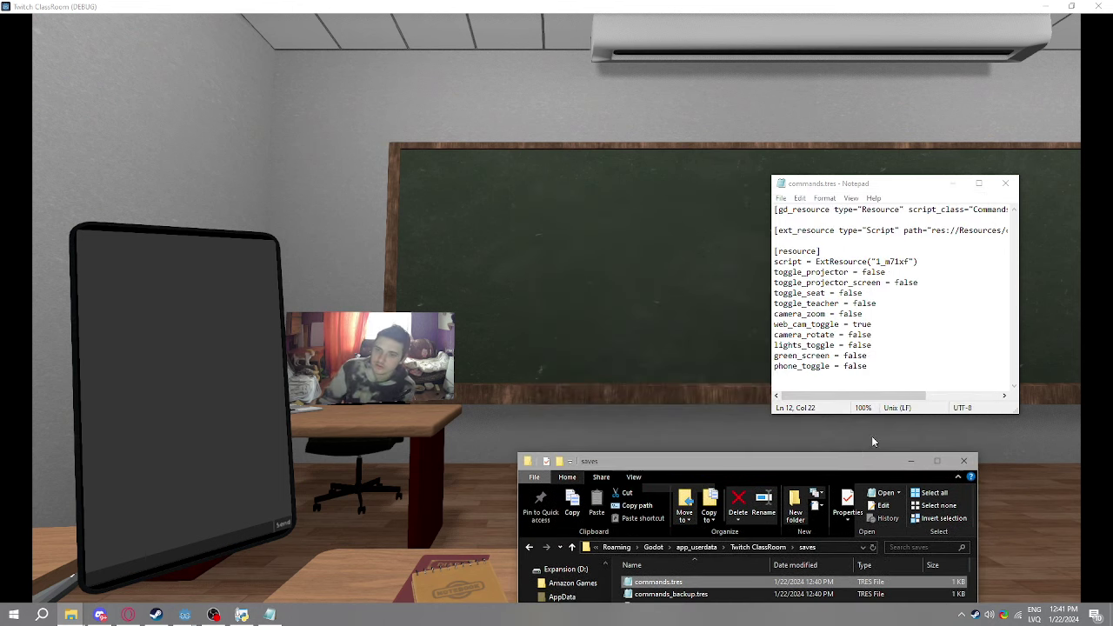
left_click_drag(872, 325, 853, 325)
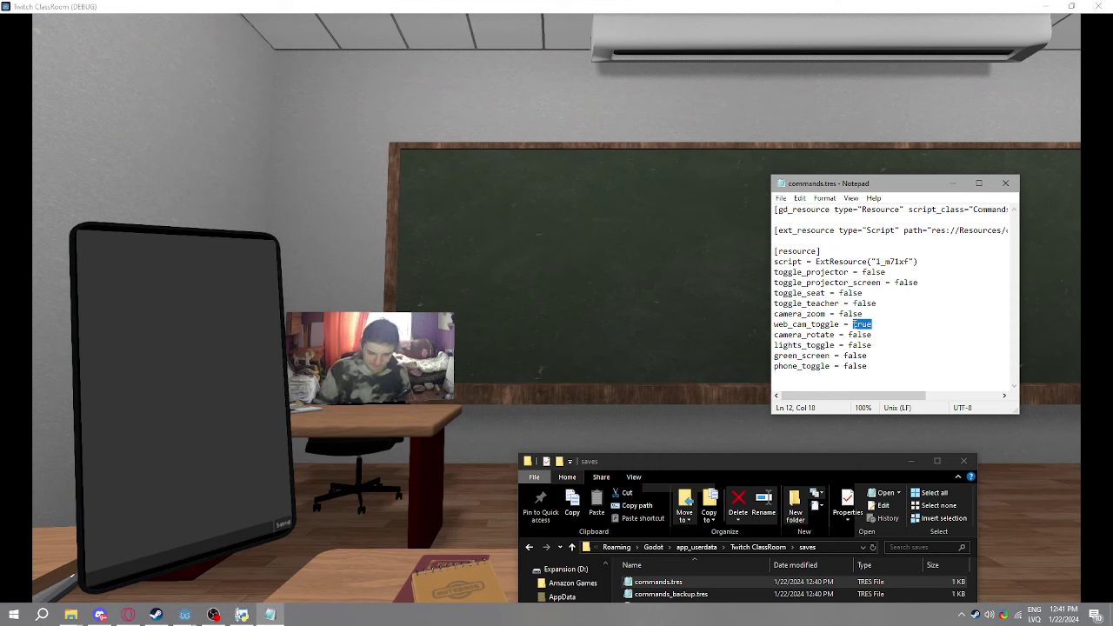
type("falsew")
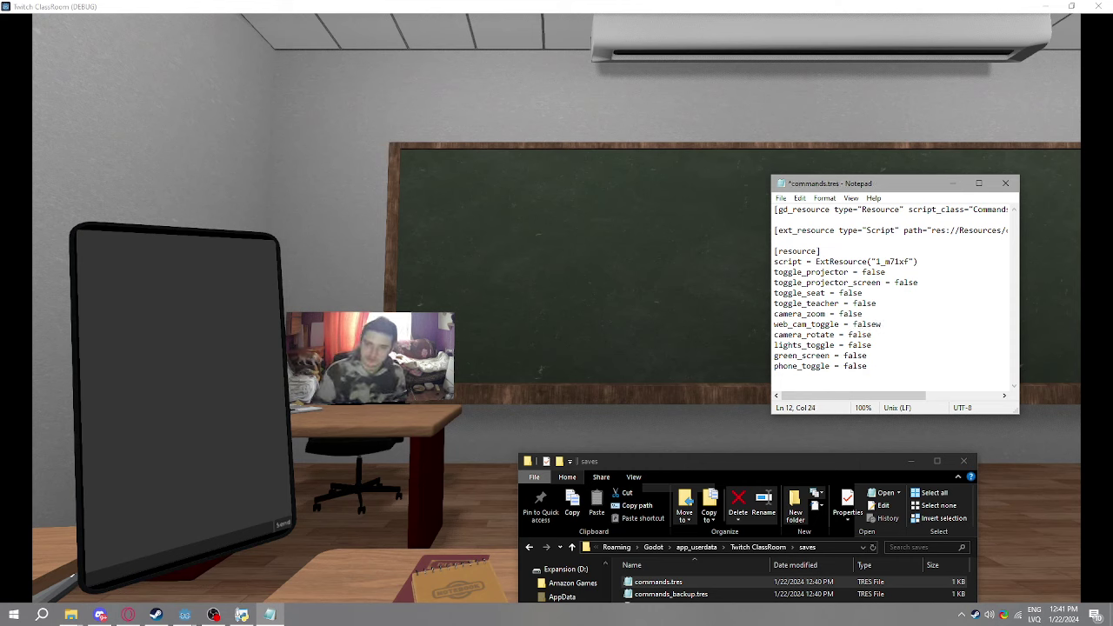
key("BackSpace")
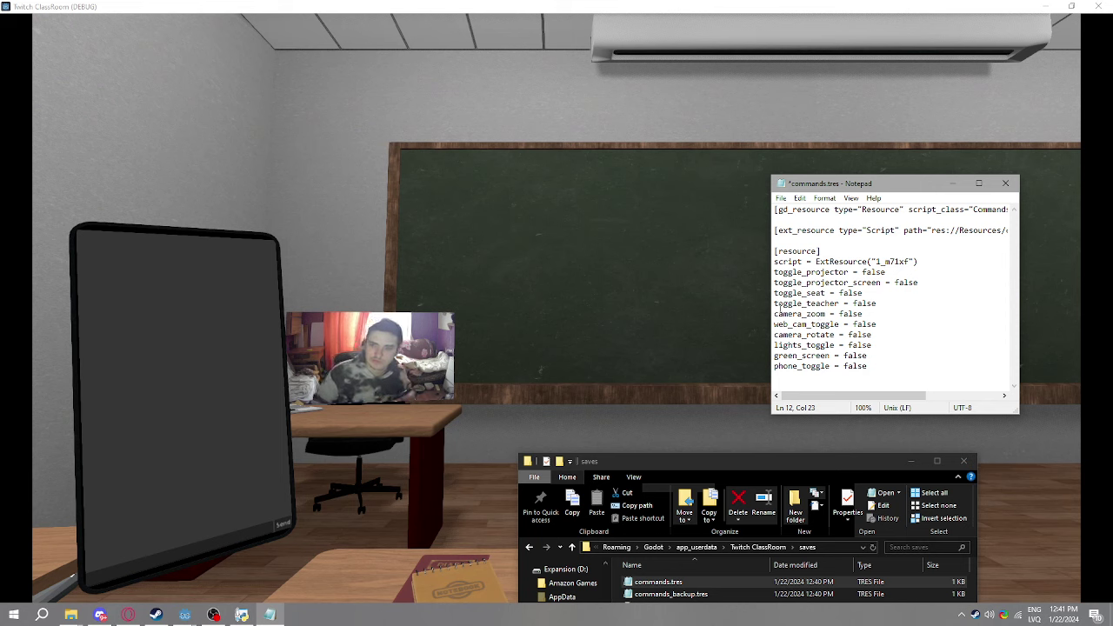
Send the message 'saend g' in the Twitch chat and return to the classroom game
left_click(128, 615)
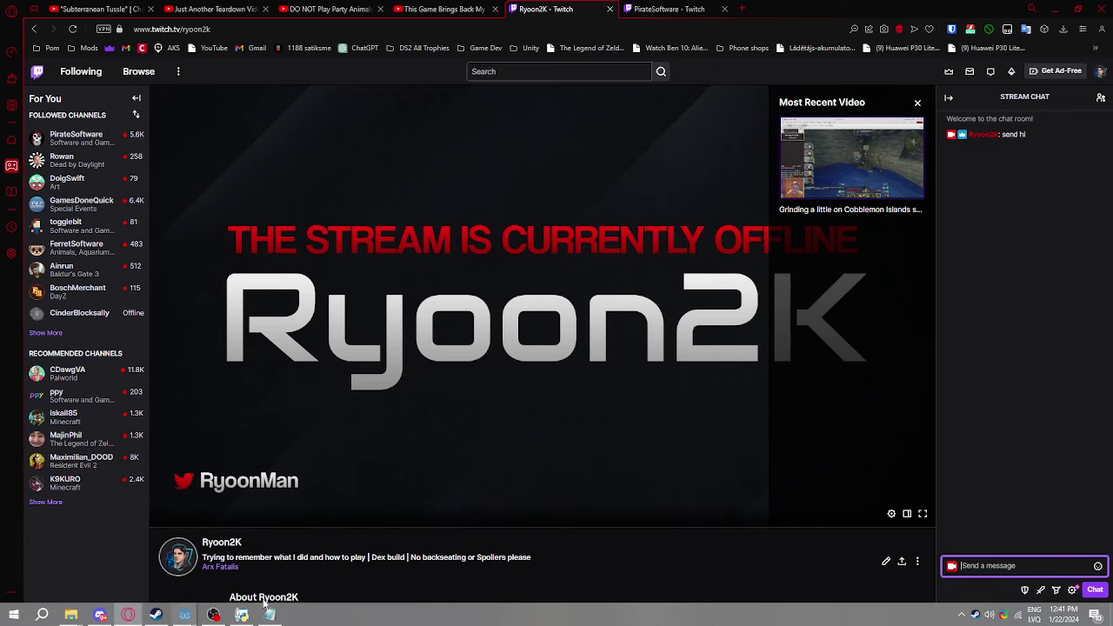
type("saend g")
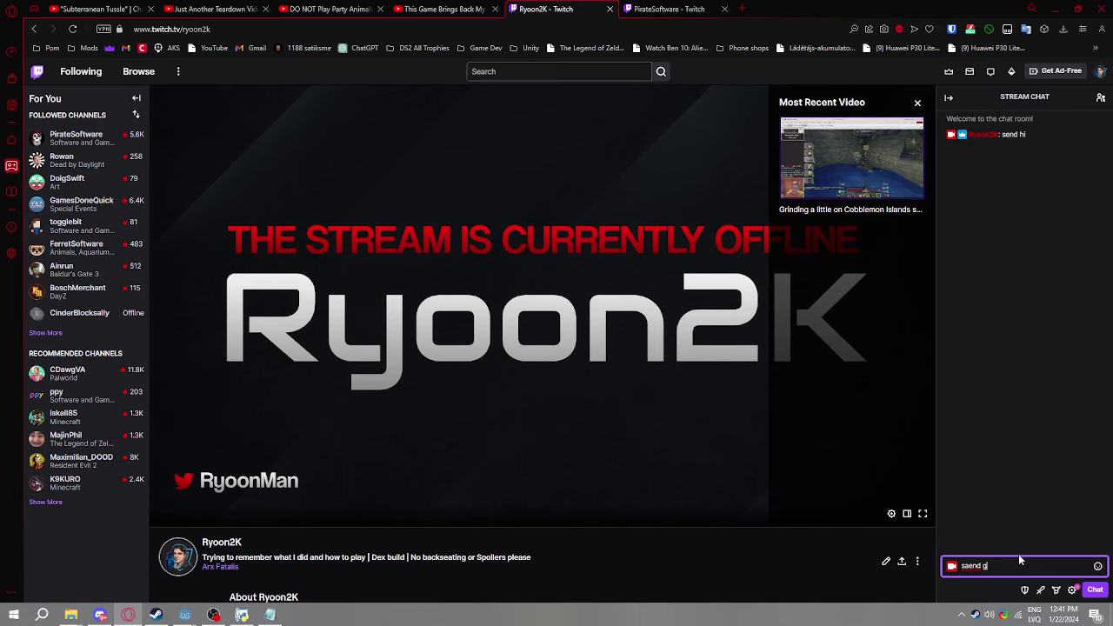
key("Return")
key("alt+Tab")
key("alt+Tab")
key("alt+Tab")
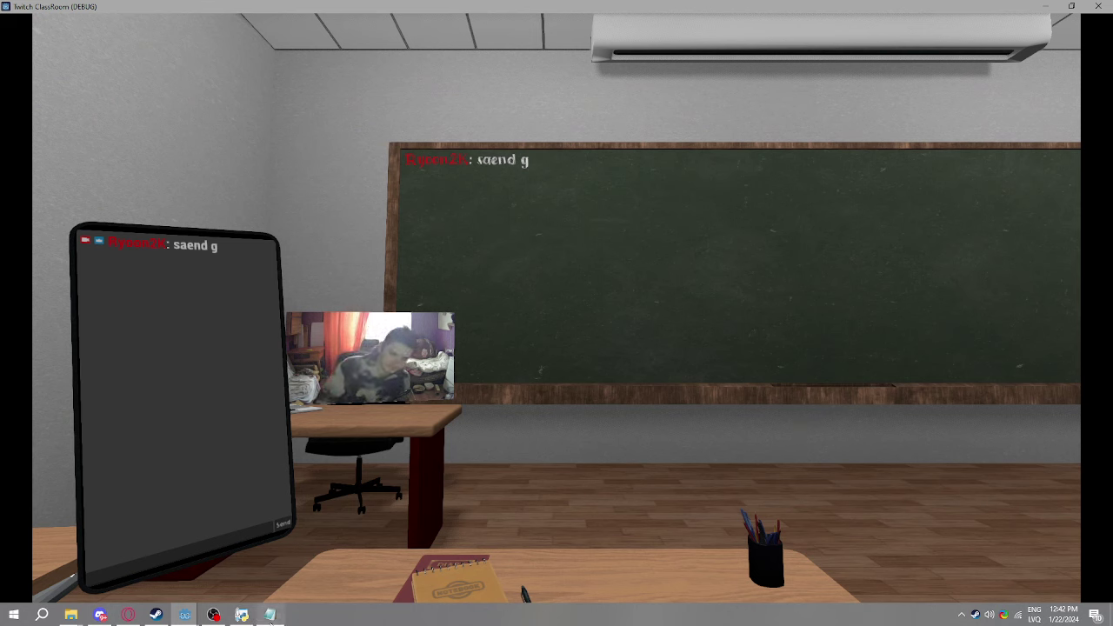
Bring commands.tres forward and select the toggle_projector and toggle_projector_screen values
mouse_move(261, 621)
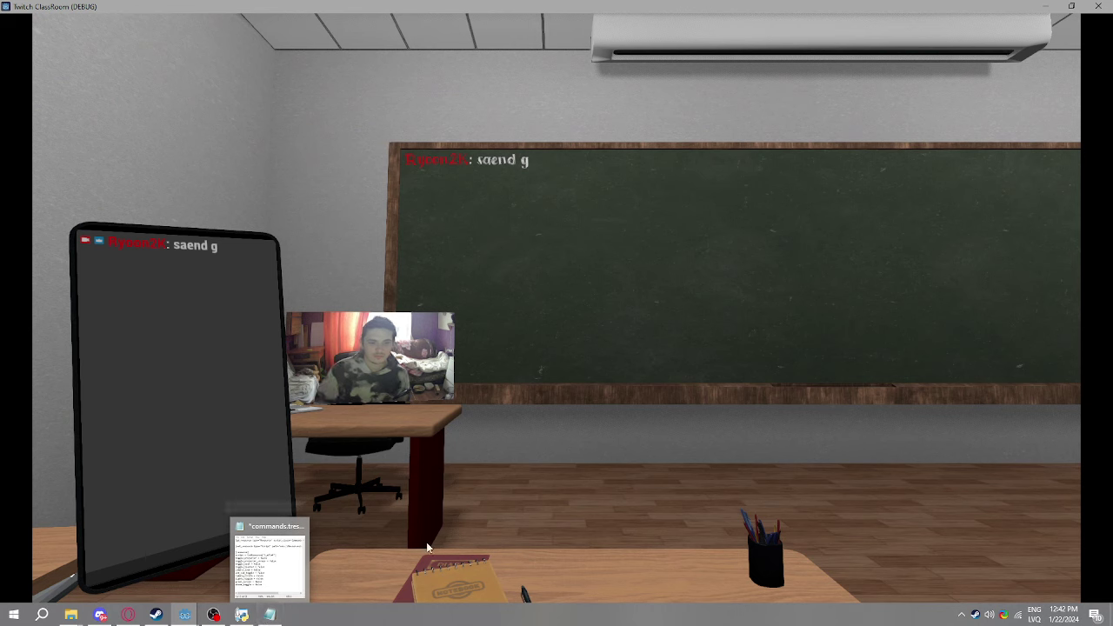
left_click(265, 618)
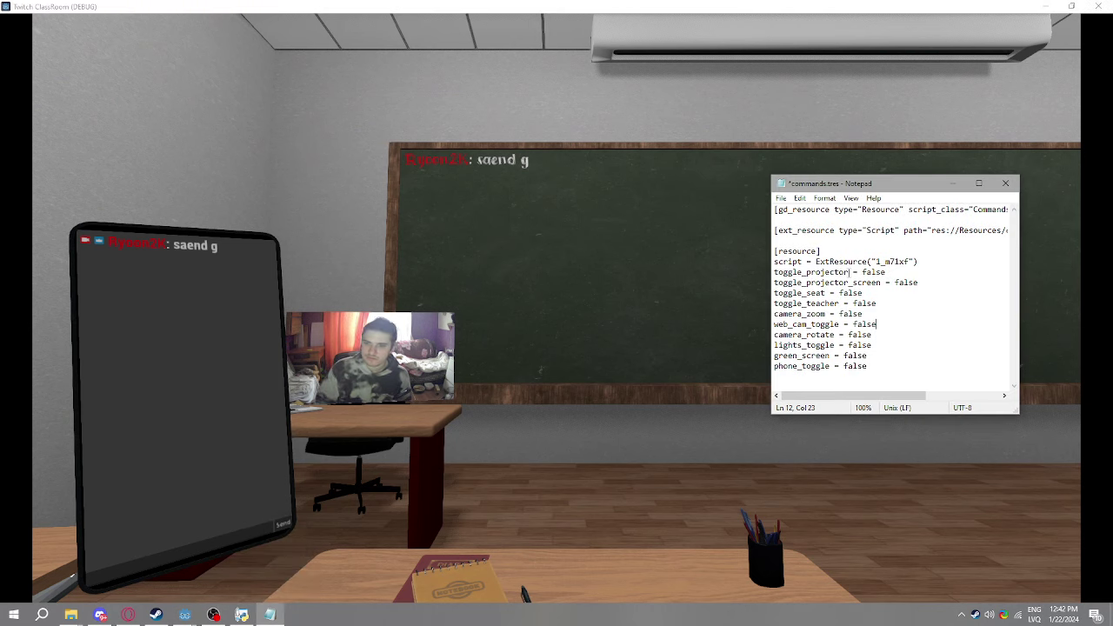
double_click(871, 273)
left_click(885, 273)
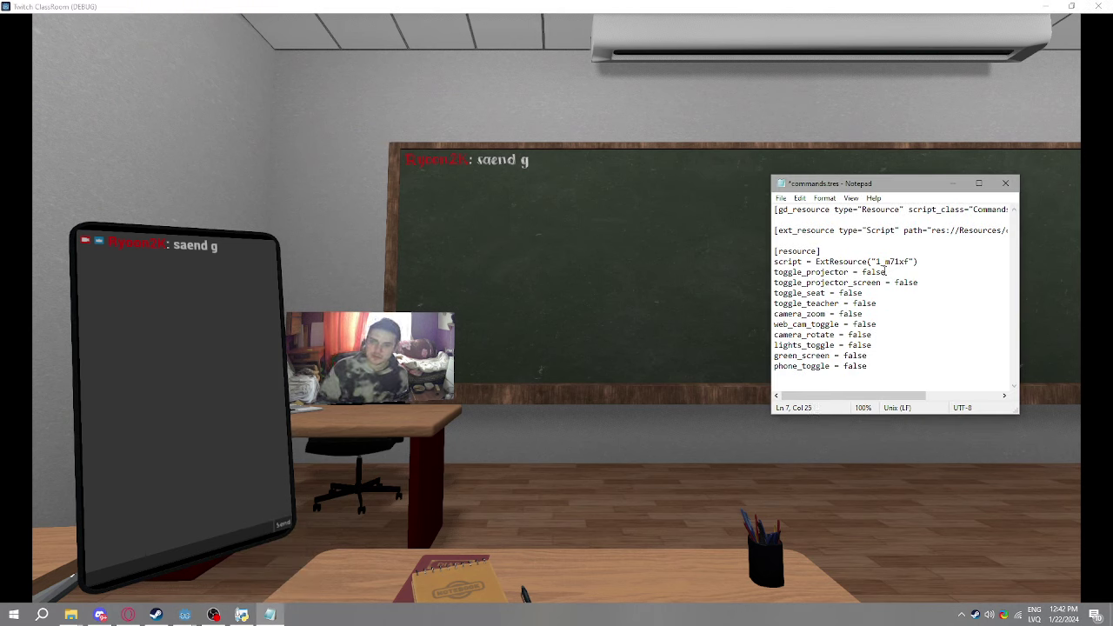
double_click(906, 283)
Save toggle_seat as true to switch seats, then edit it back to false
double_click(851, 293)
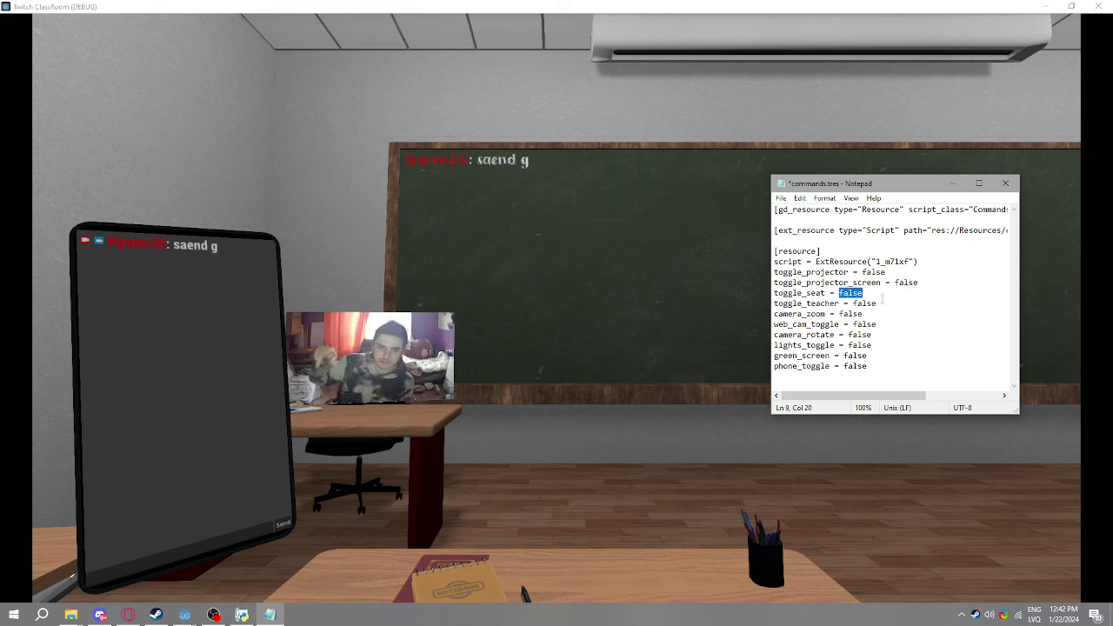
type("true")
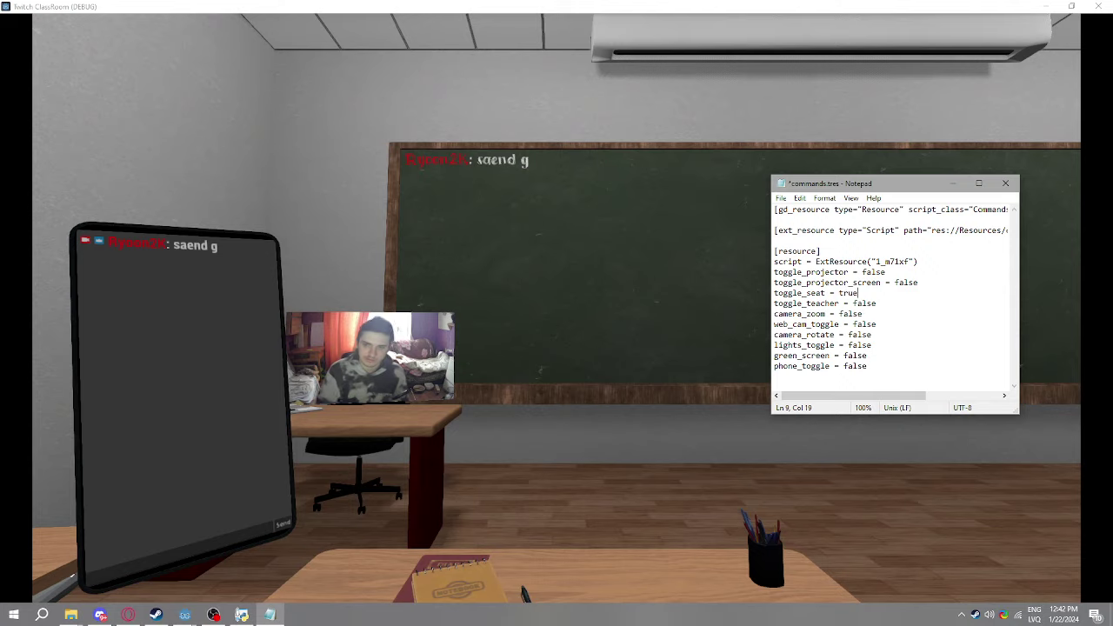
key("ctrl+s")
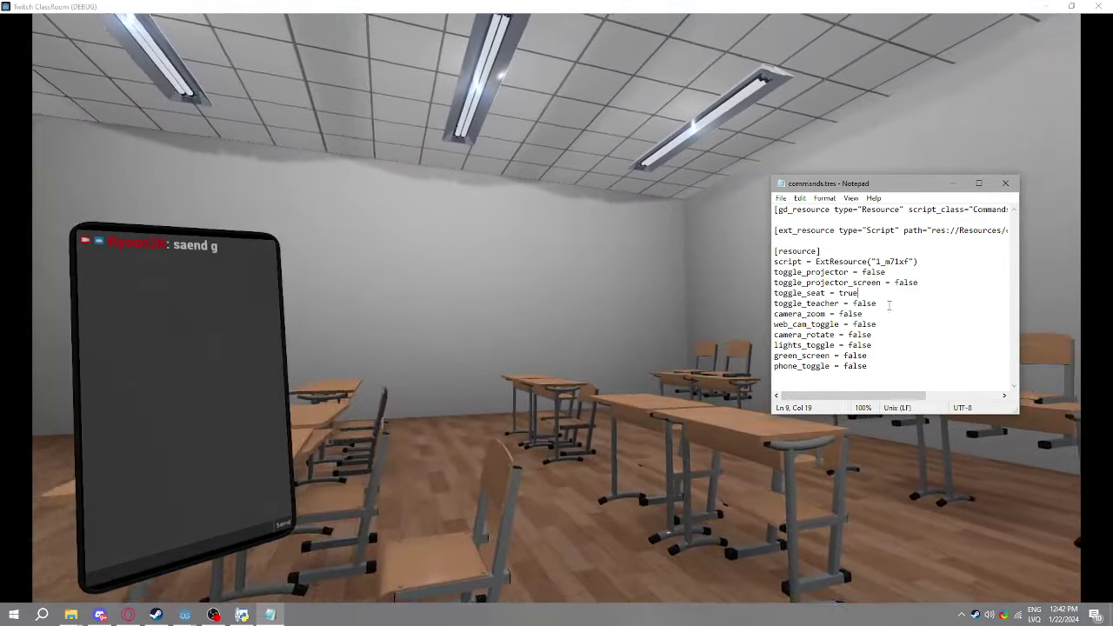
key("ctrl+shift+Left")
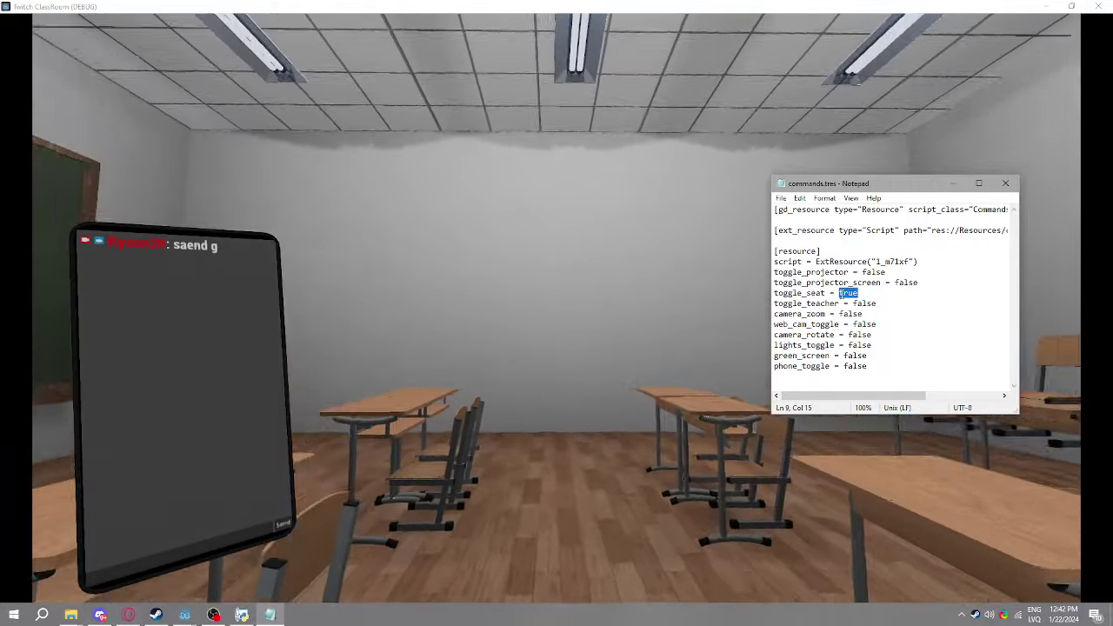
type("false")
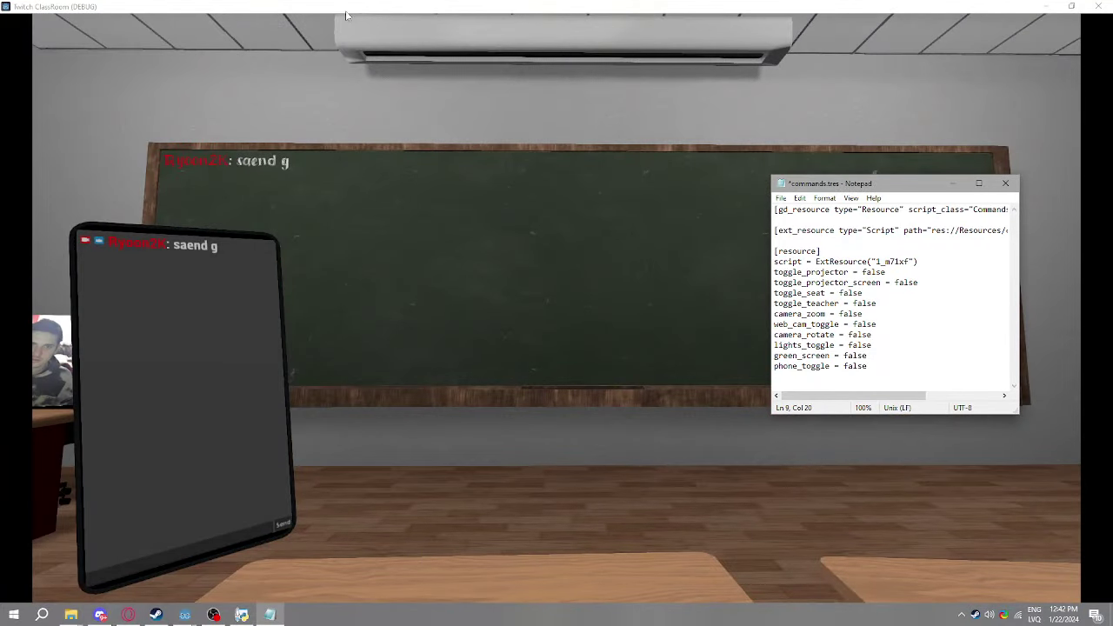
Change toggle_teacher to true, then revert it to false
left_click(877, 303)
left_click_drag(878, 303, 852, 302)
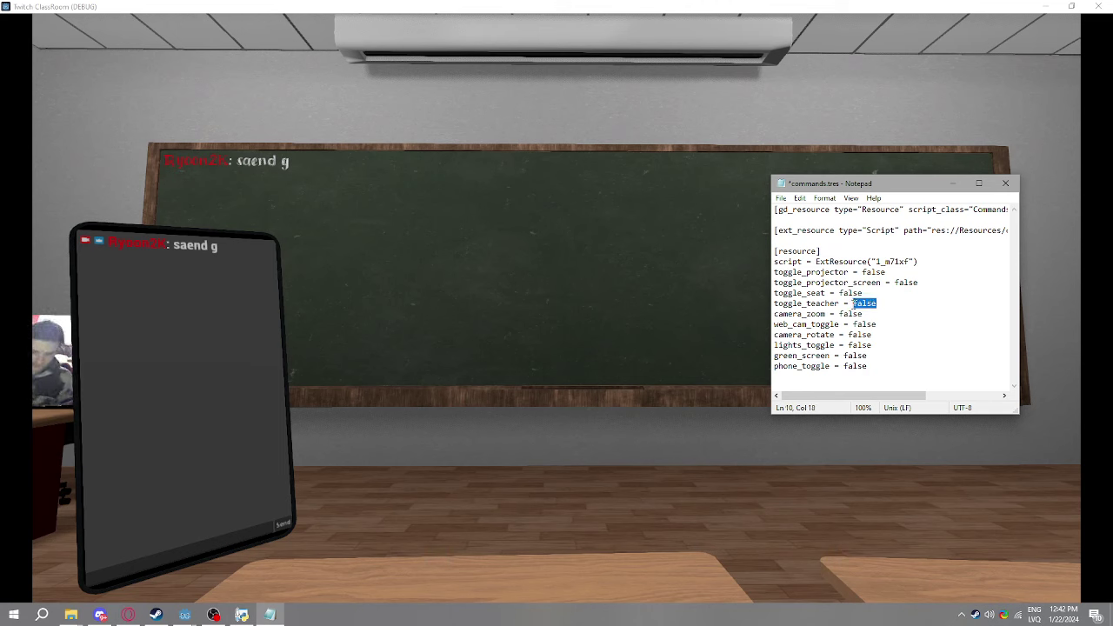
type("true")
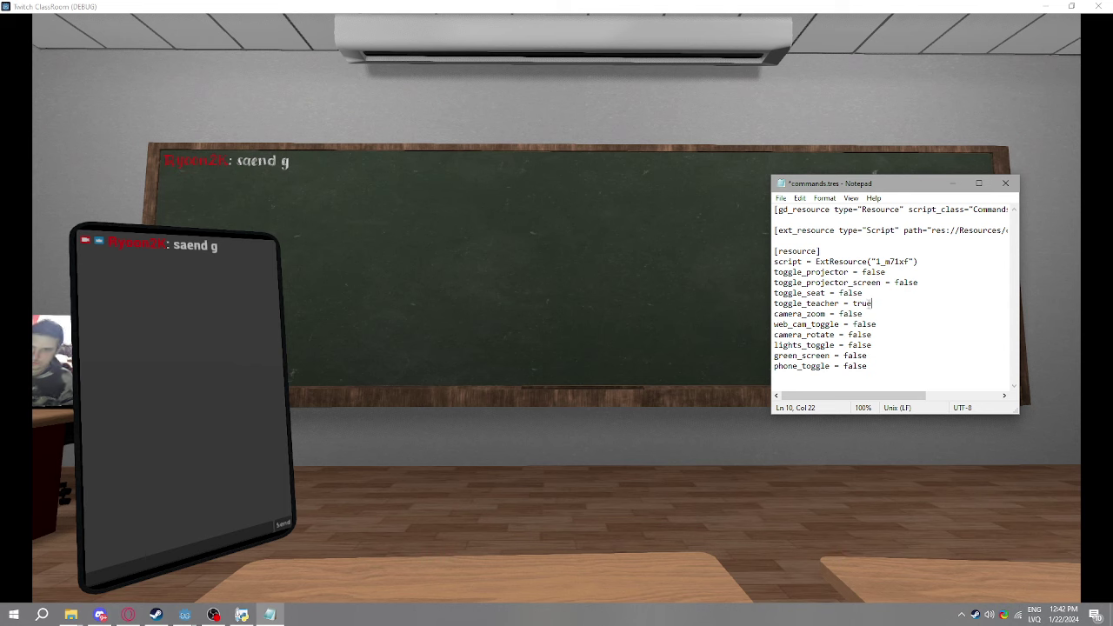
key("ctrl+shift+Left")
type("fa")
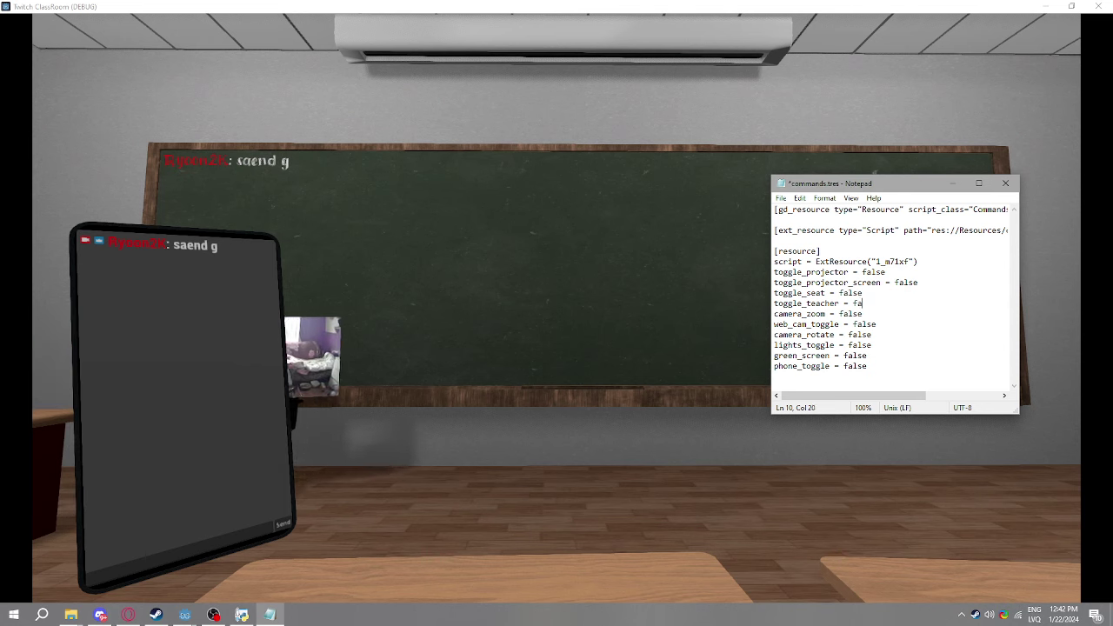
type("lse")
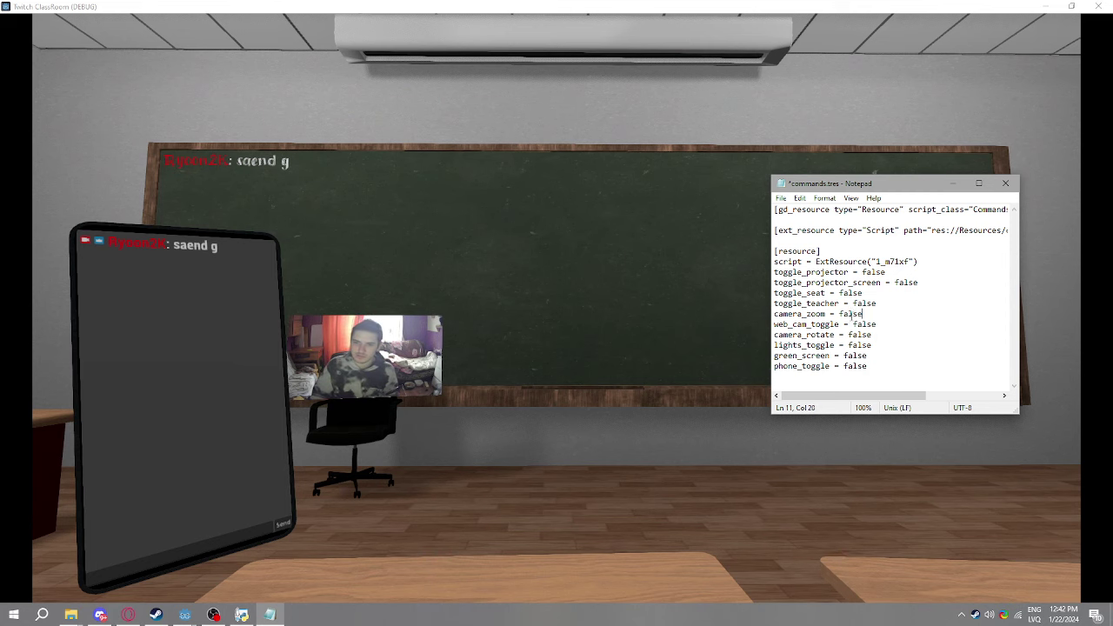
Set camera_zoom to true and save commands.tres
double_click(848, 314)
type("true")
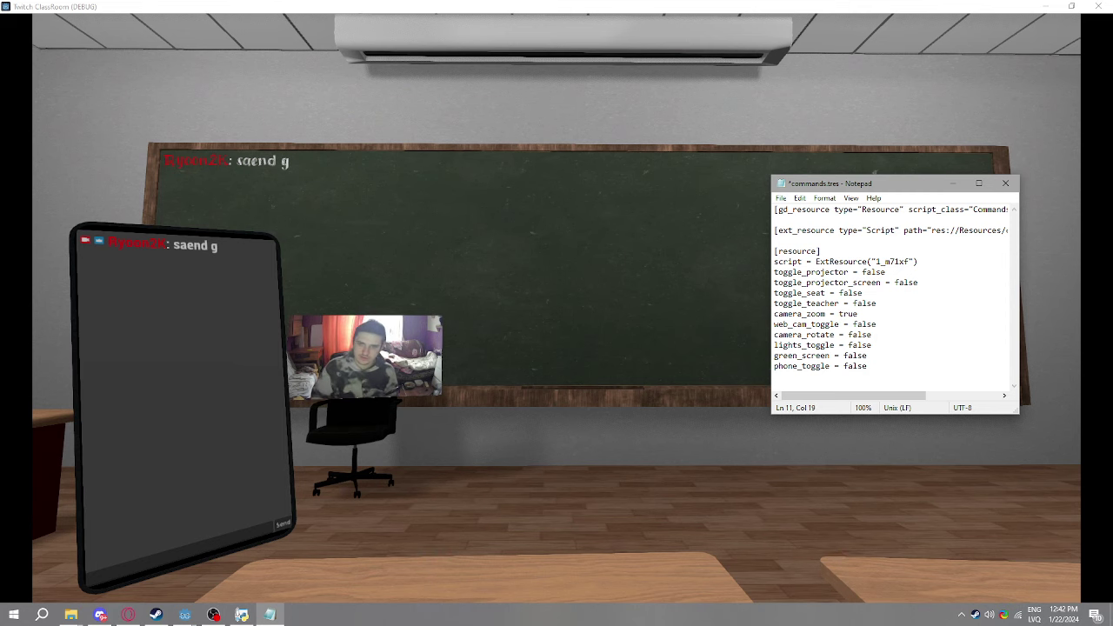
key("ctrl+s")
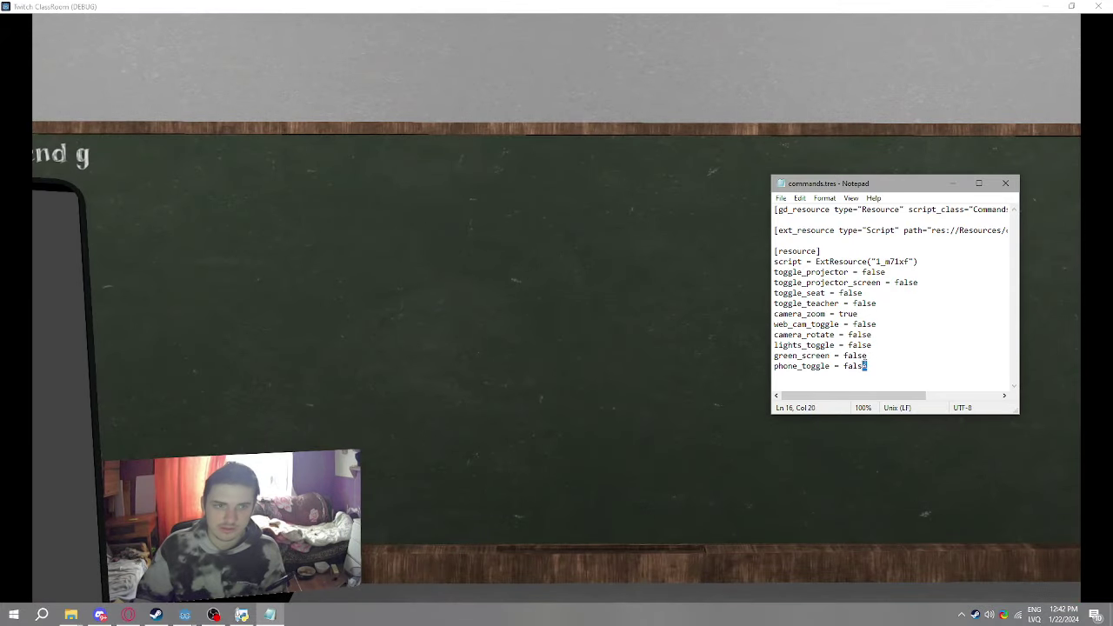
mouse_move(867, 367)
left_mouse_down()
mouse_move(846, 357)
mouse_move(848, 366)
left_mouse_up()
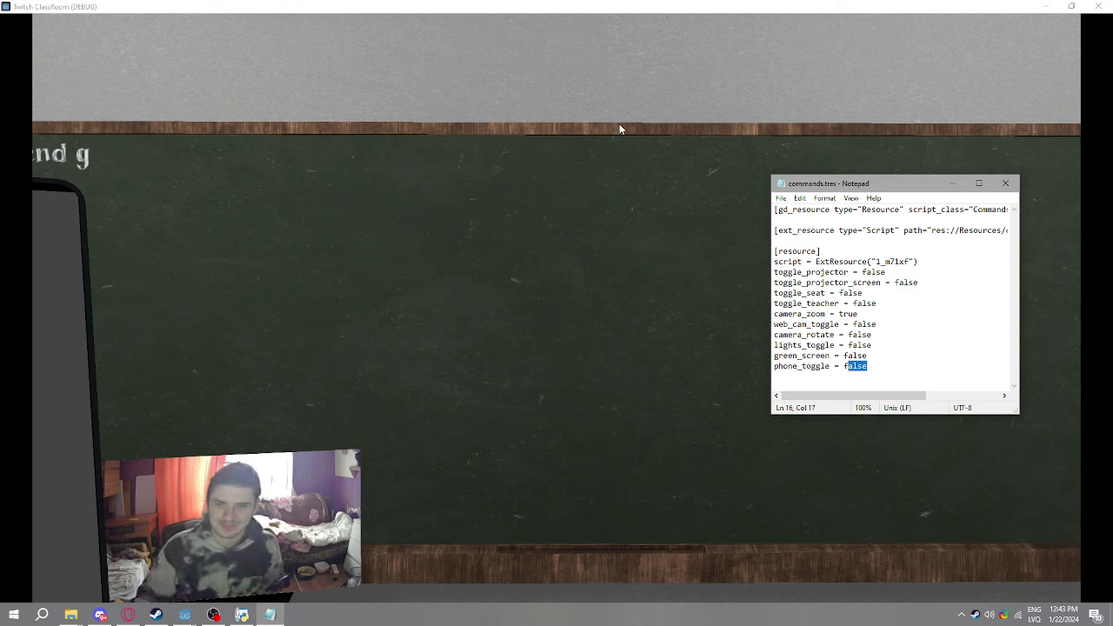
Set camera_zoom to false and toggle_projector_screen to true, then save
double_click(849, 314)
type("fa")
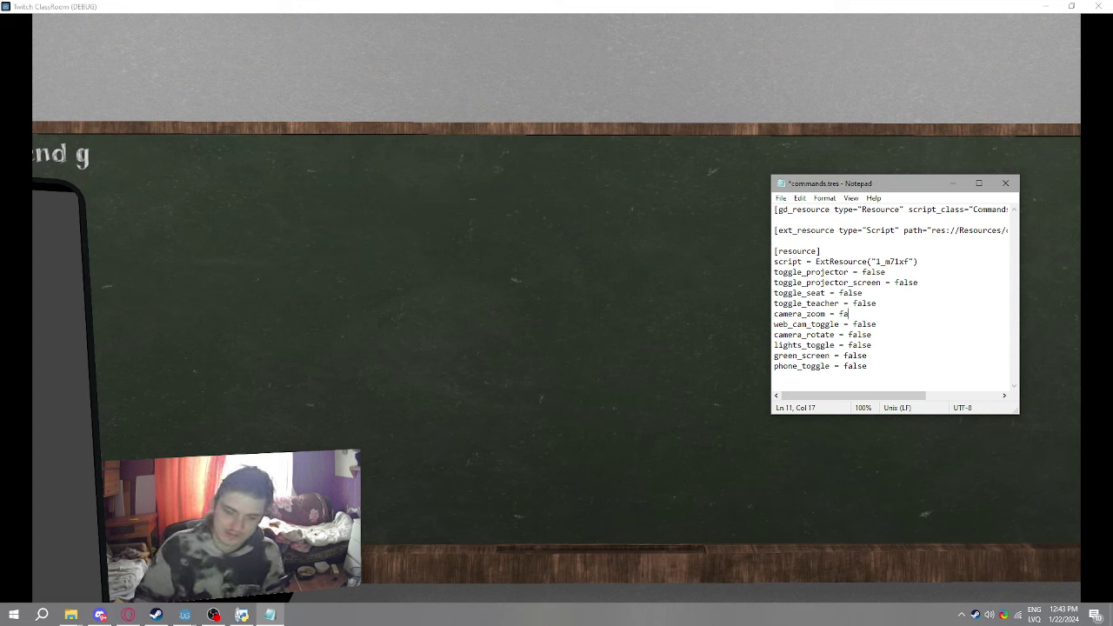
type("lse")
double_click(906, 283)
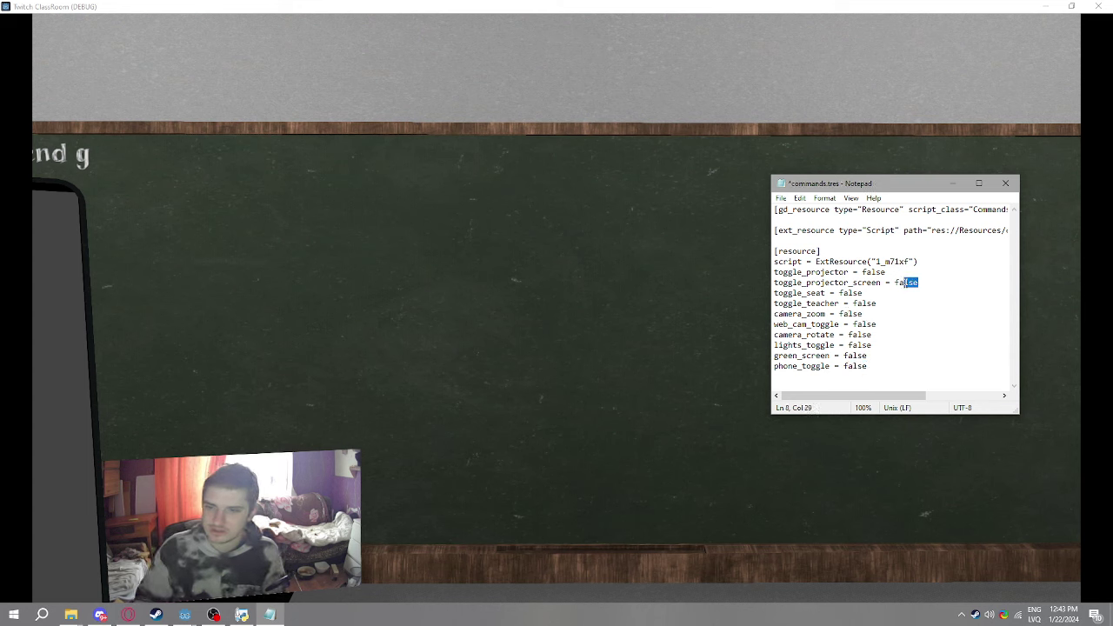
type("true")
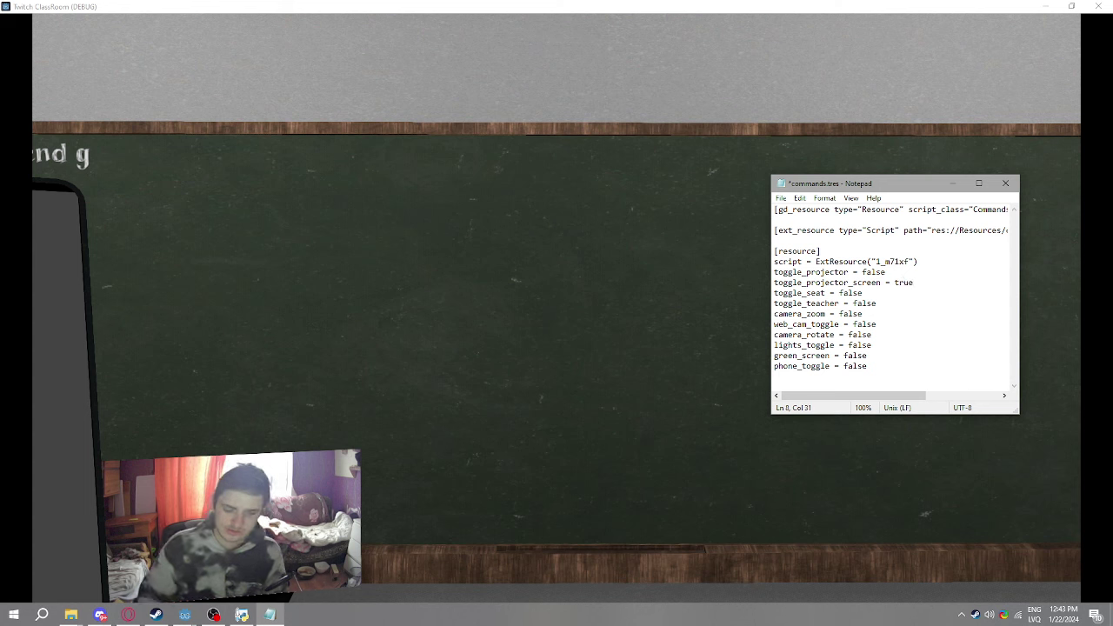
key("ctrl+s")
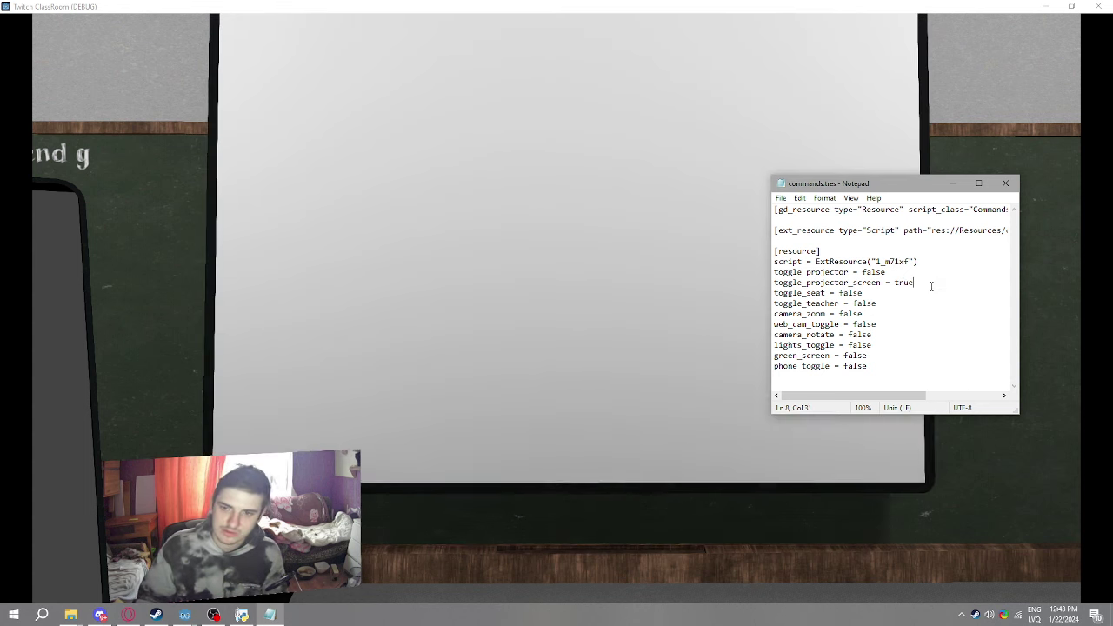
Switch toggle_projector_screen back to false and set toggle_projector to true
double_click(905, 282)
type("false")
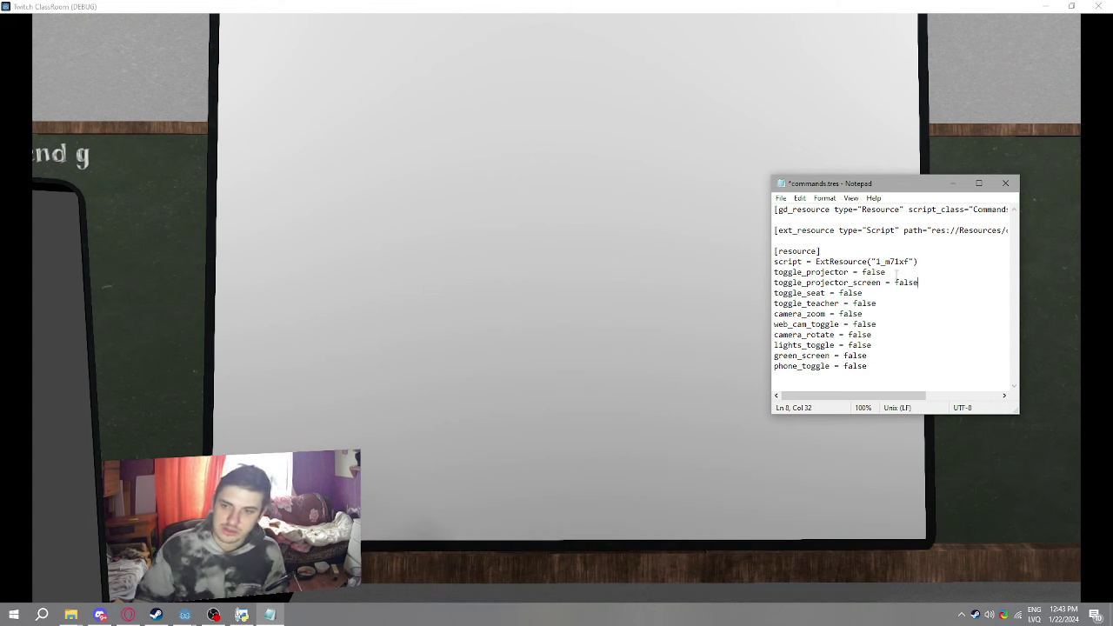
left_click(893, 273)
double_click(875, 272)
type("true")
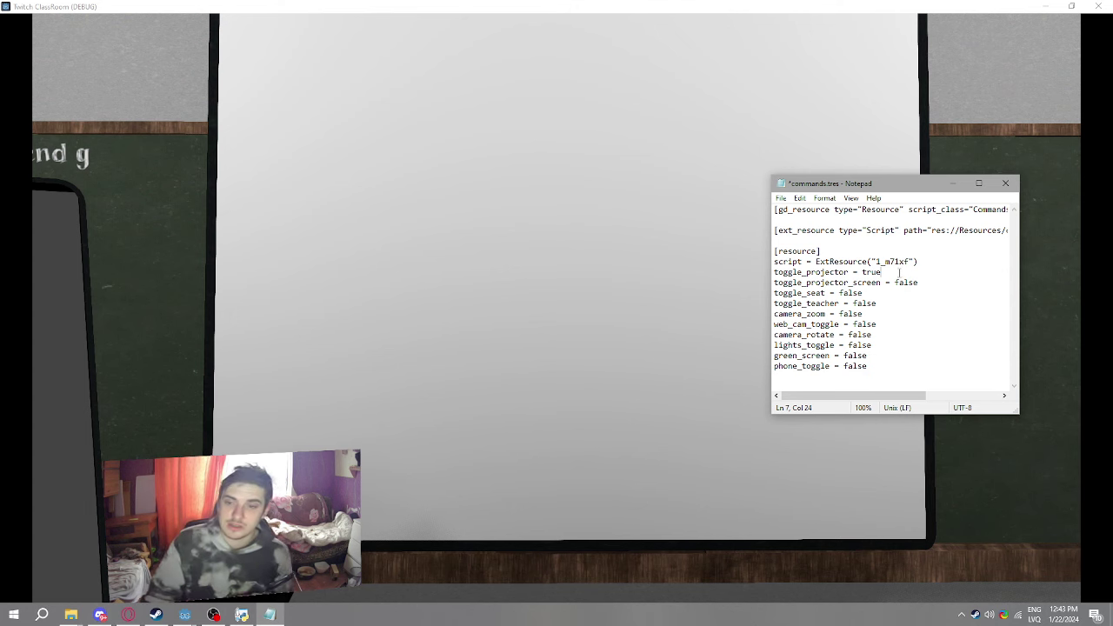
In commands.tres, set toggle_projector to false and green_screen to true, then save
left_click_drag(901, 275, 861, 272)
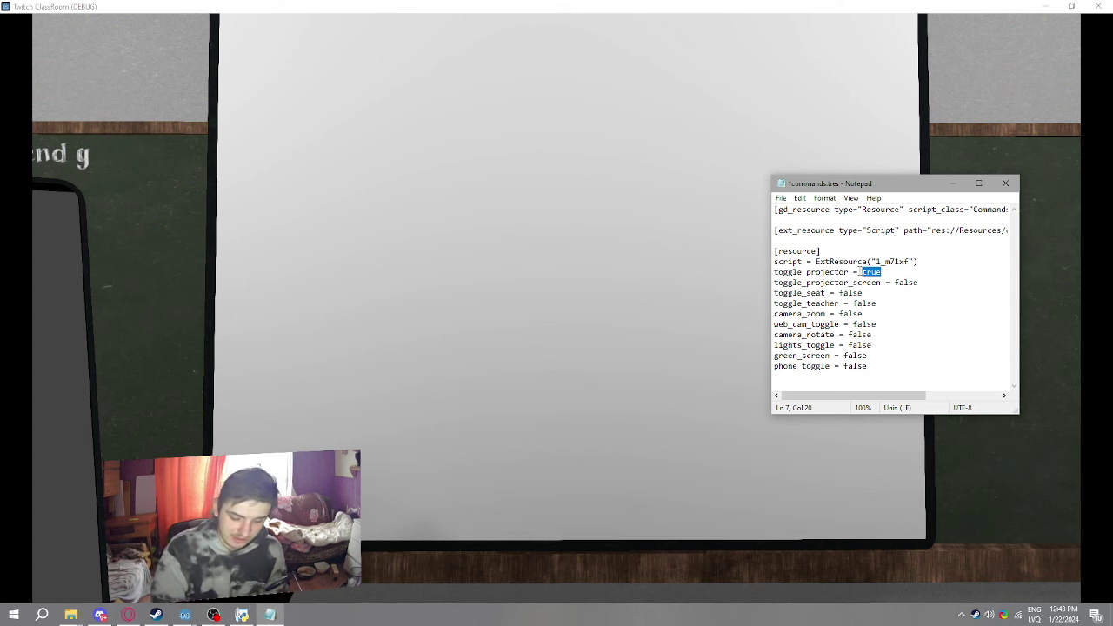
type("false")
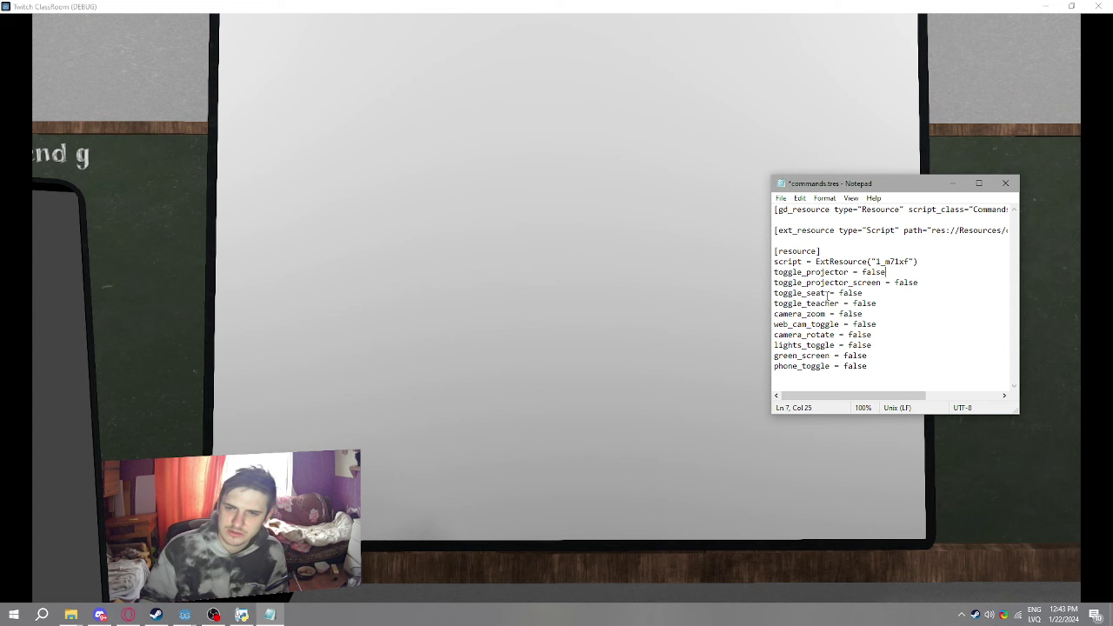
left_click_drag(843, 355, 887, 353)
type("true")
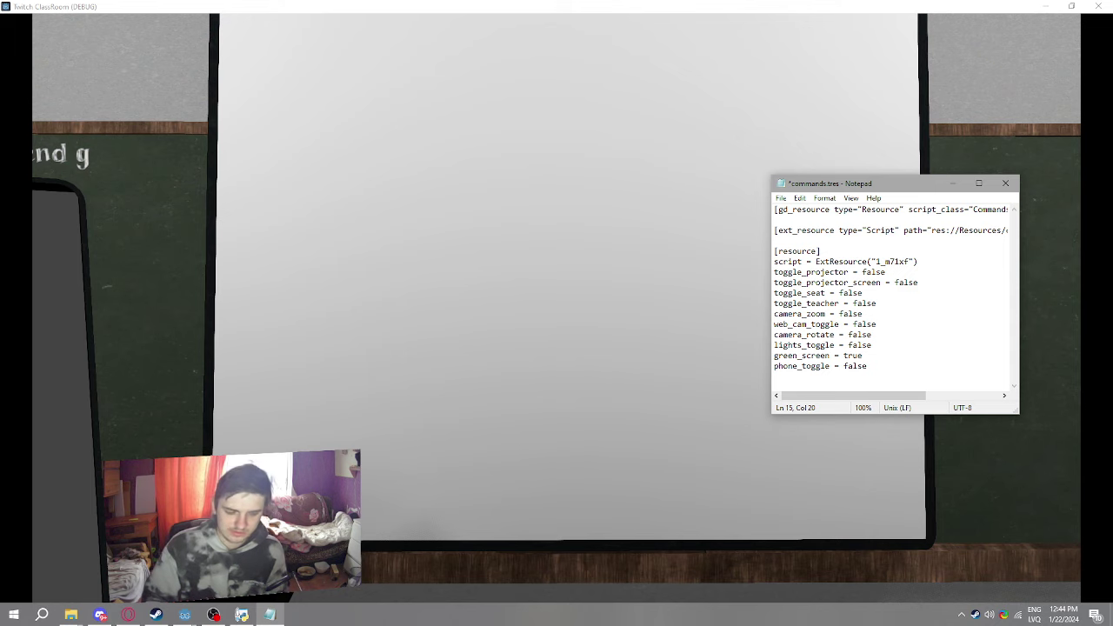
key("ctrl+s")
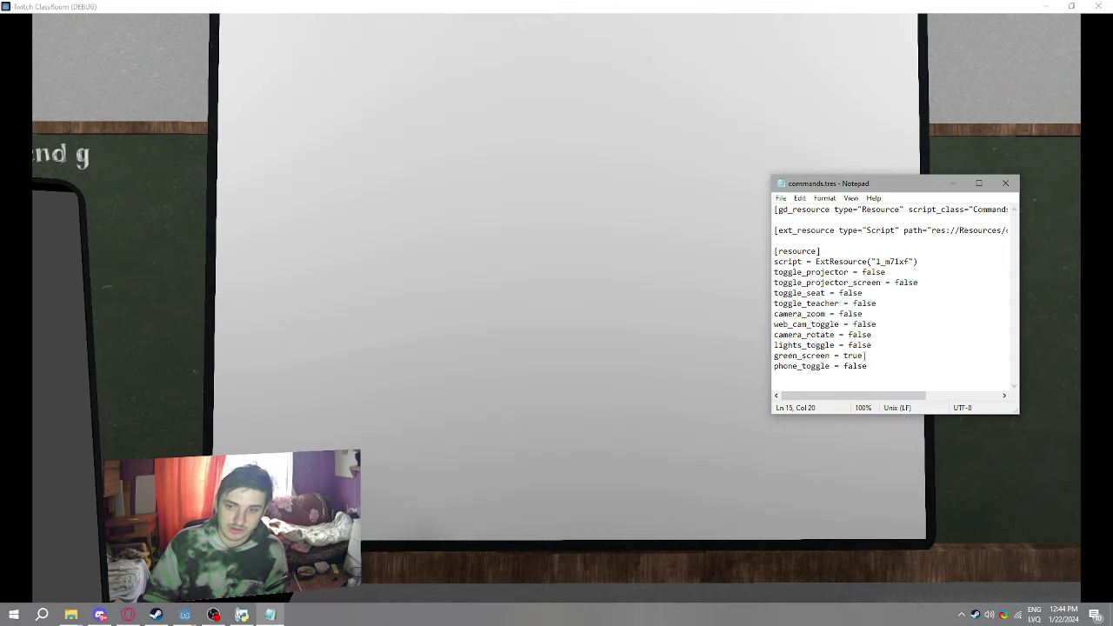
Change green_screen from true to false in commands.tres, then select part of the toggle_projector_screen value
left_click_drag(864, 356, 843, 356)
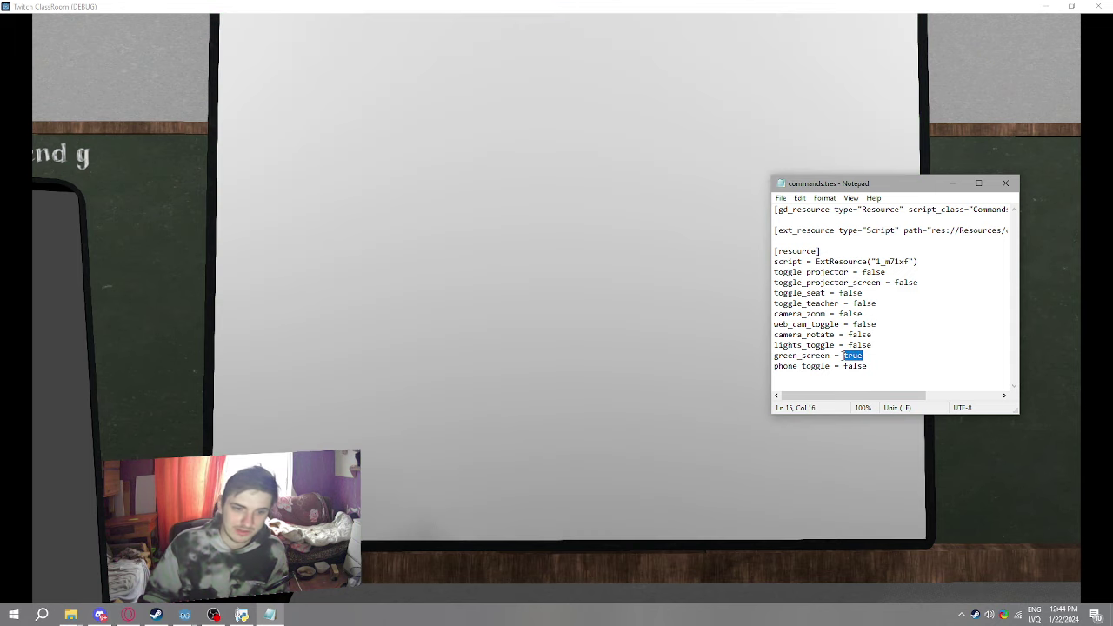
type("false")
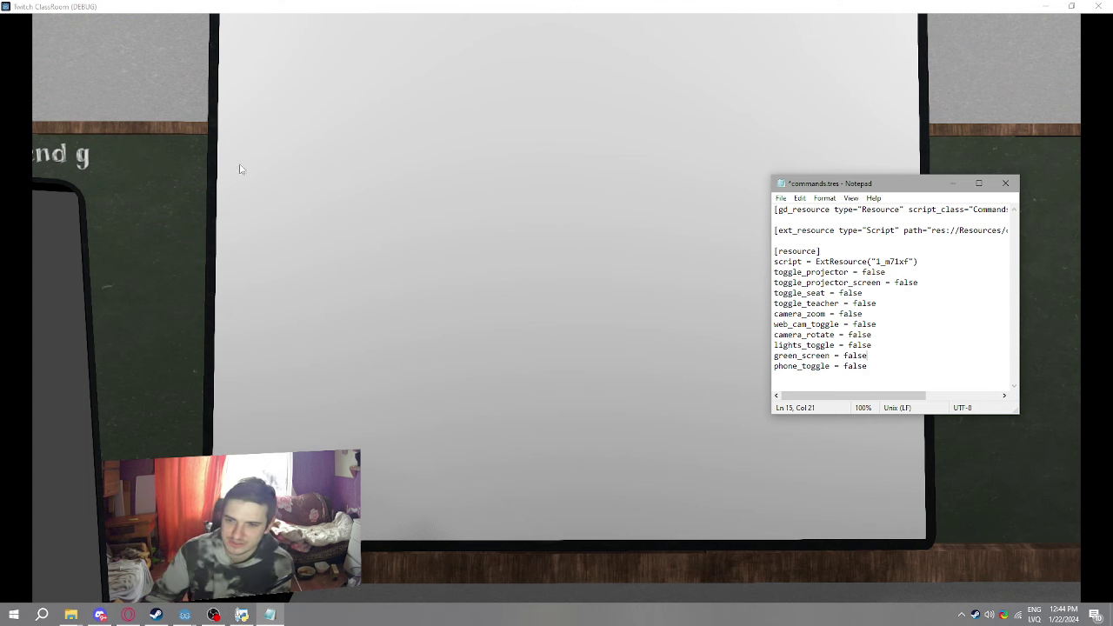
left_click_drag(920, 283, 894, 283)
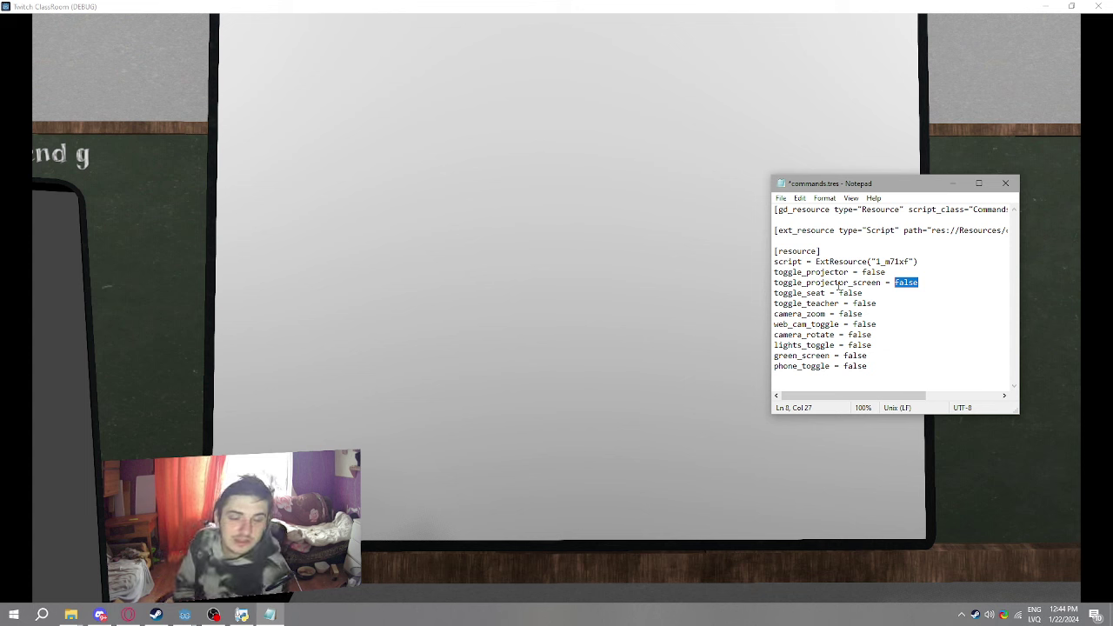
Switch to OBS Studio from the taskbar
left_click(214, 615)
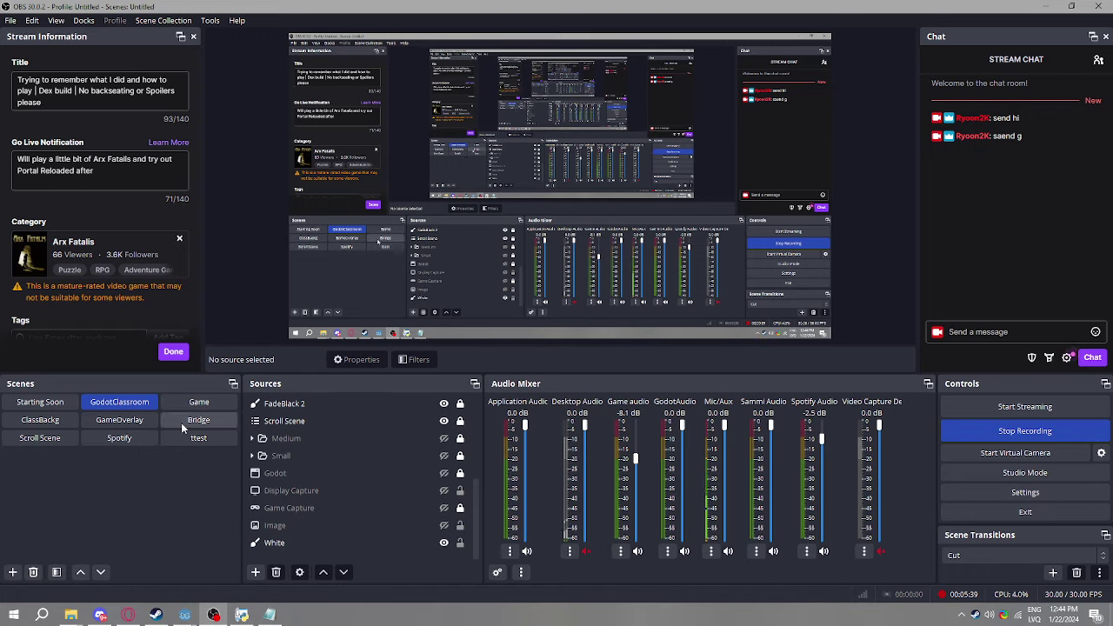